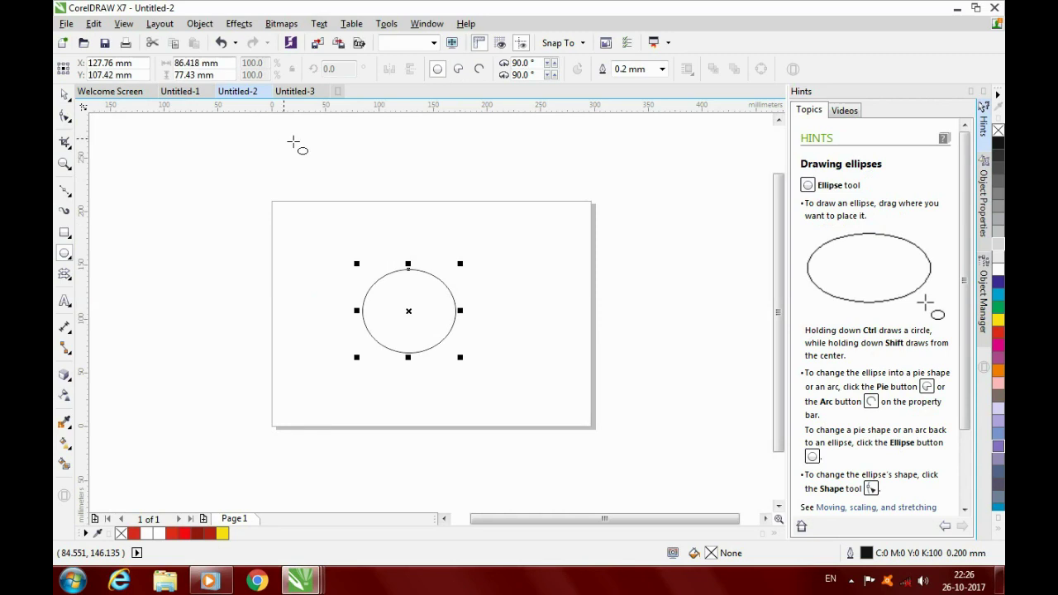
Resize the ellipse to a 100 mm wide and 100 mm high circle
left_click(198, 63)
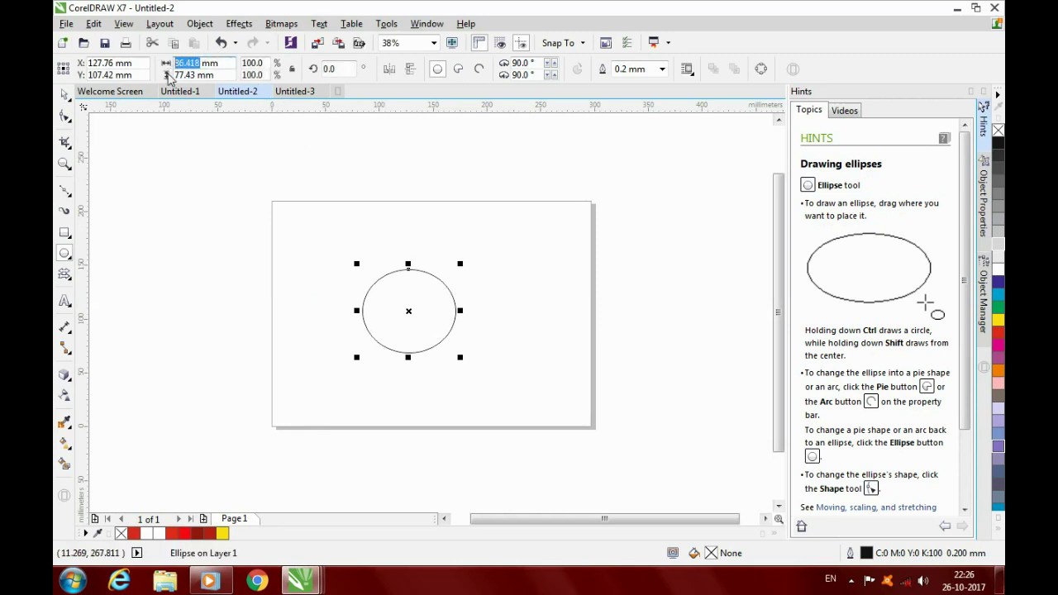
type("100")
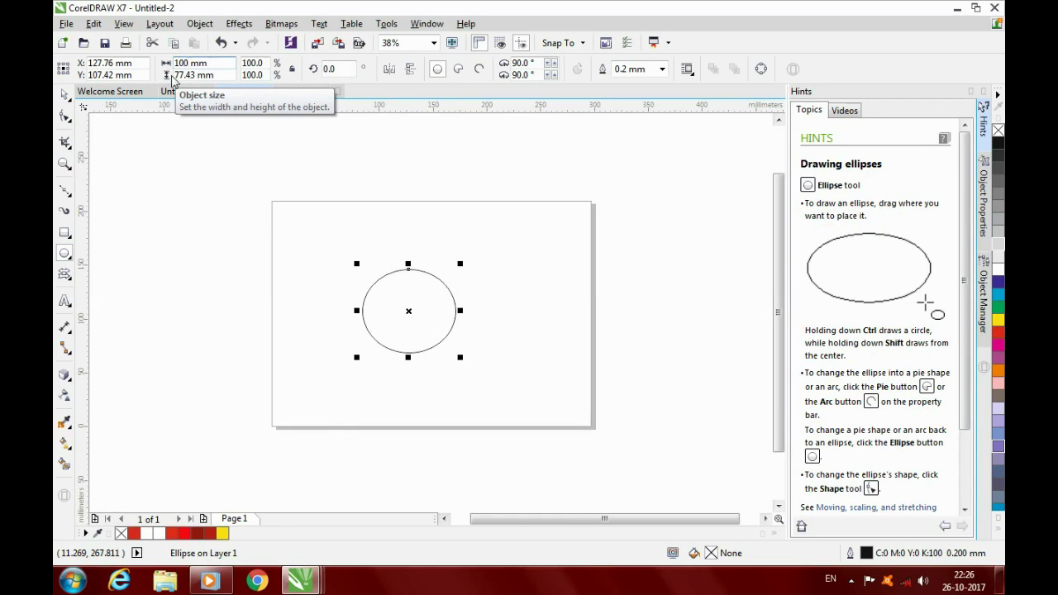
left_click_drag(172, 77, 170, 79)
type("100")
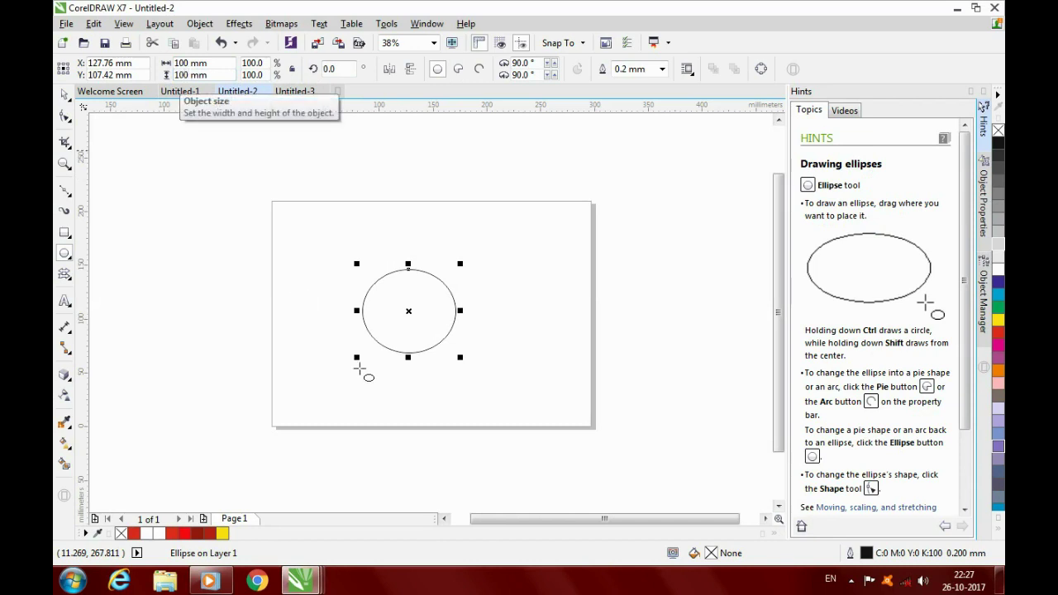
left_click(368, 362)
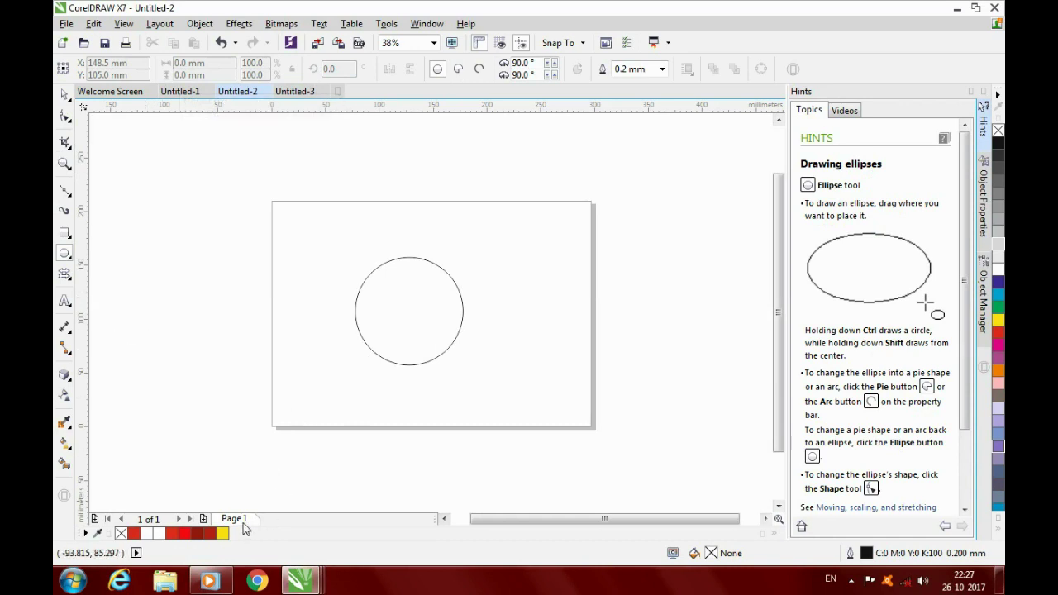
Fill the circle with red (#F70810) and set its outline width to 5.0 mm
left_click(424, 363)
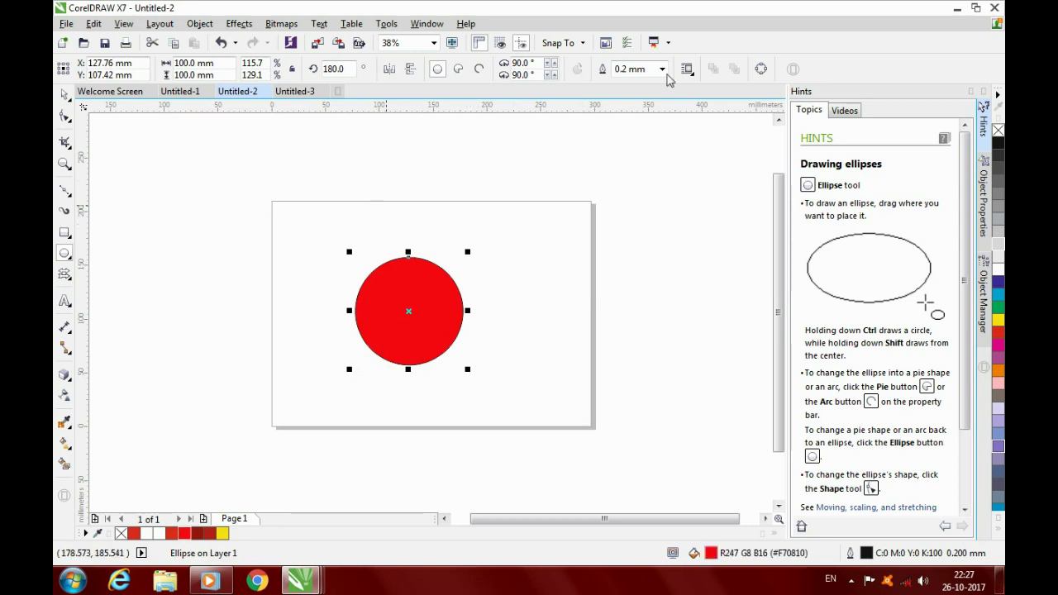
left_click(662, 70)
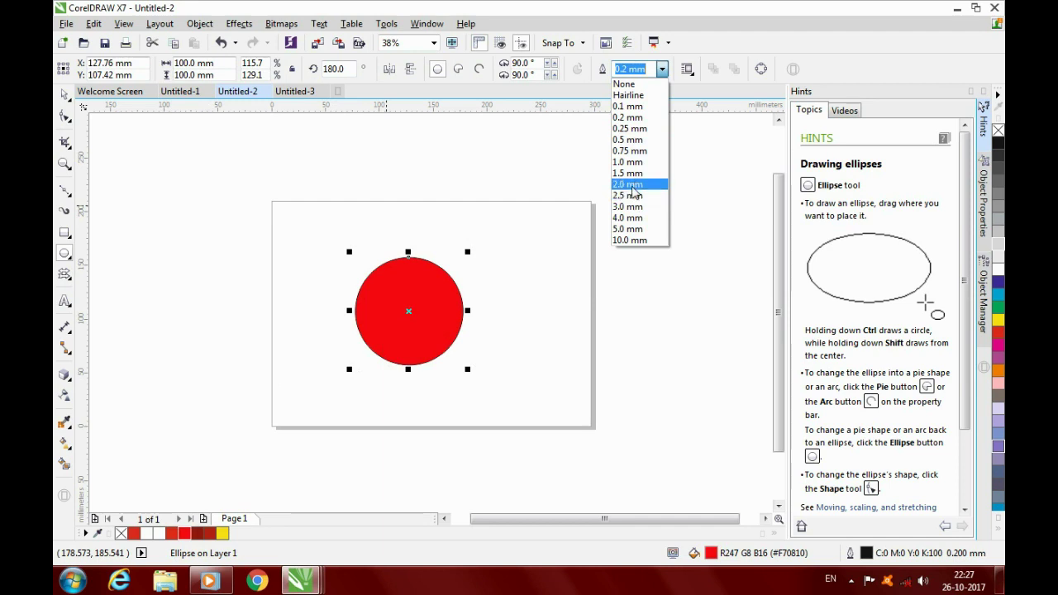
left_click(637, 232)
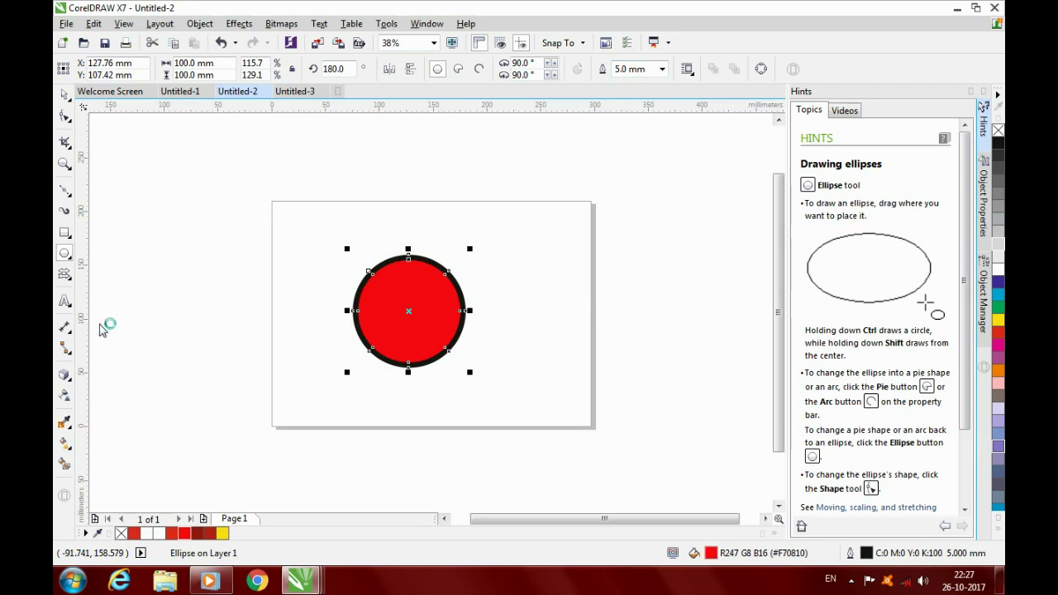
Apply a vertical linear fountain fill to the outline ring, black at both ends, white in the middle and dark grey stops between
left_click(66, 442)
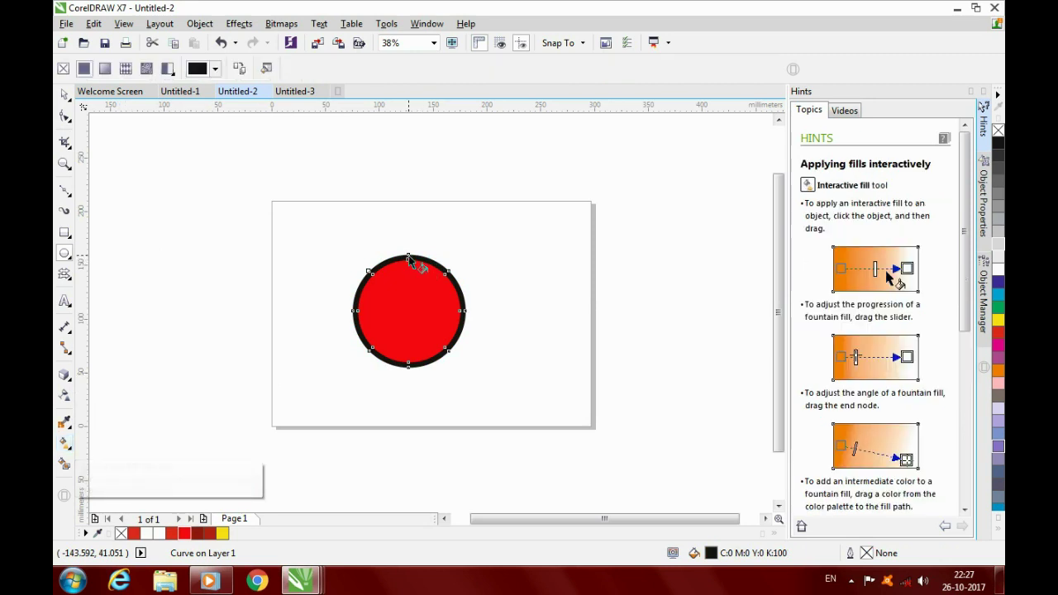
left_click_drag(408, 256, 419, 373)
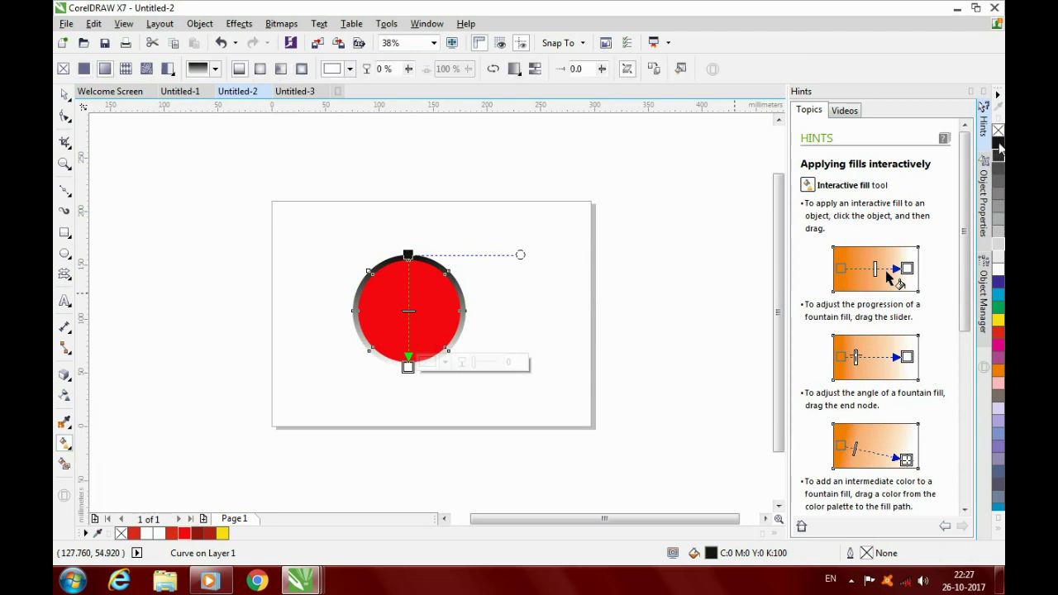
left_click_drag(833, 222, 408, 368)
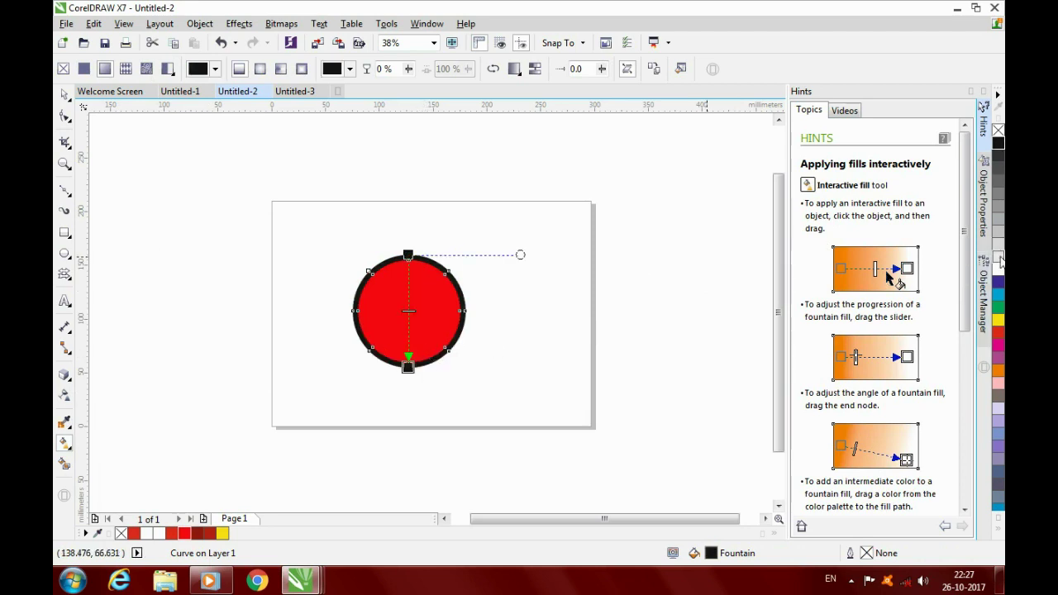
left_click_drag(531, 339, 409, 314)
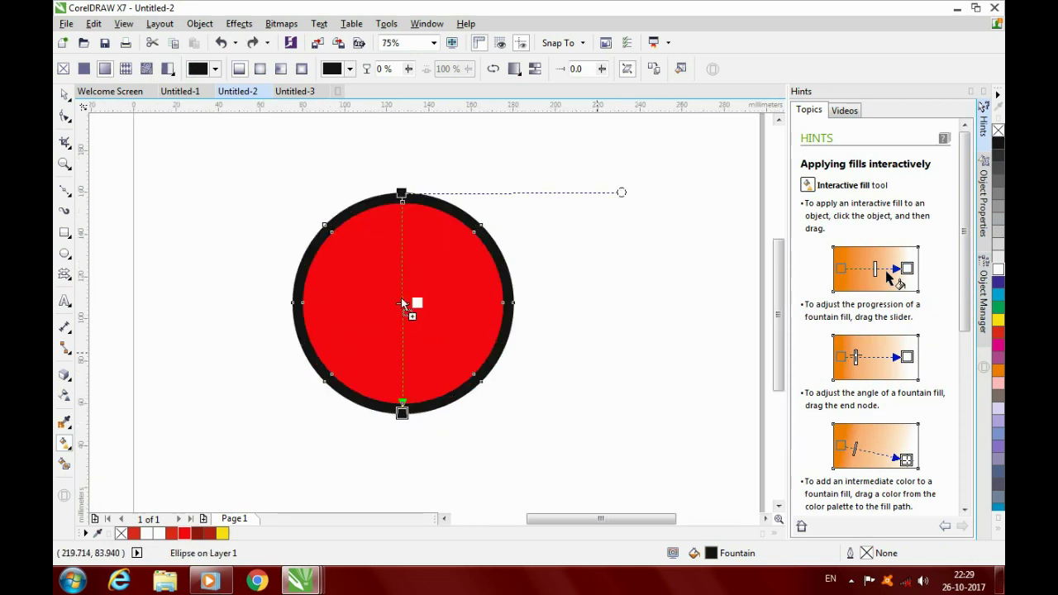
left_click_drag(403, 300, 401, 297)
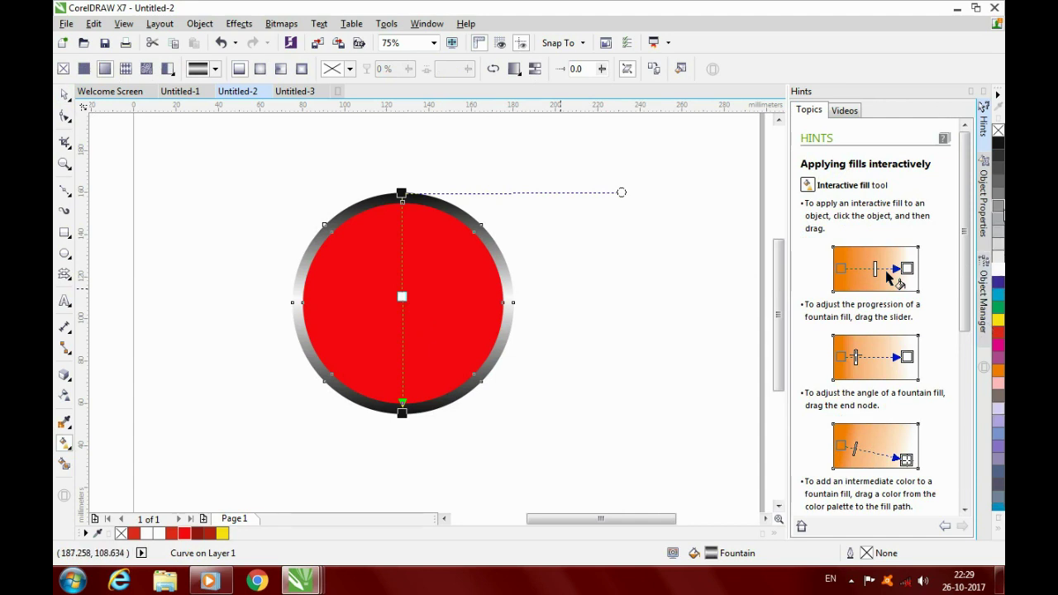
left_click_drag(692, 222, 401, 238)
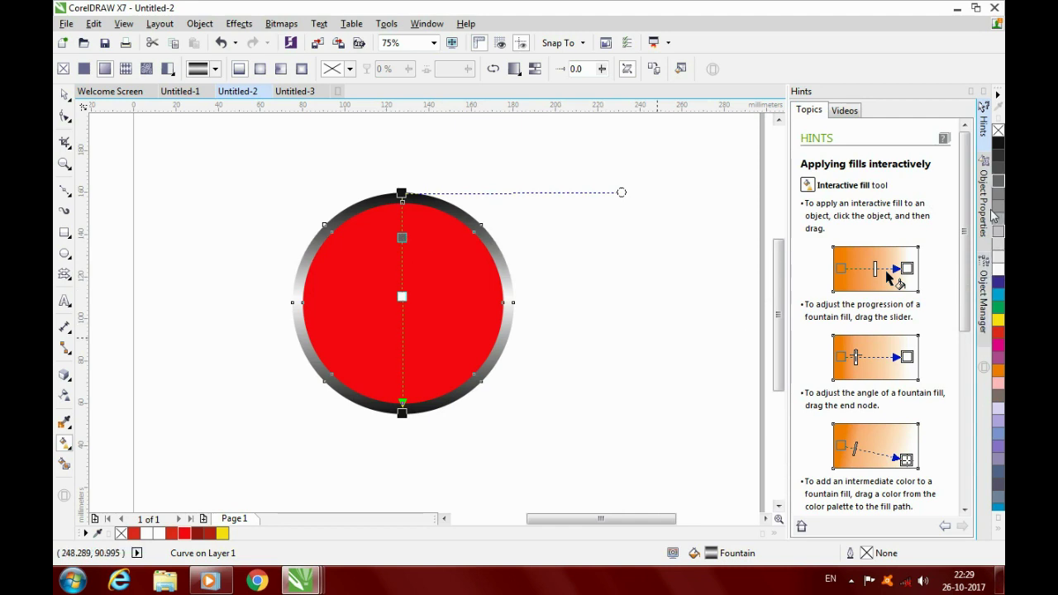
left_click_drag(998, 189, 409, 367)
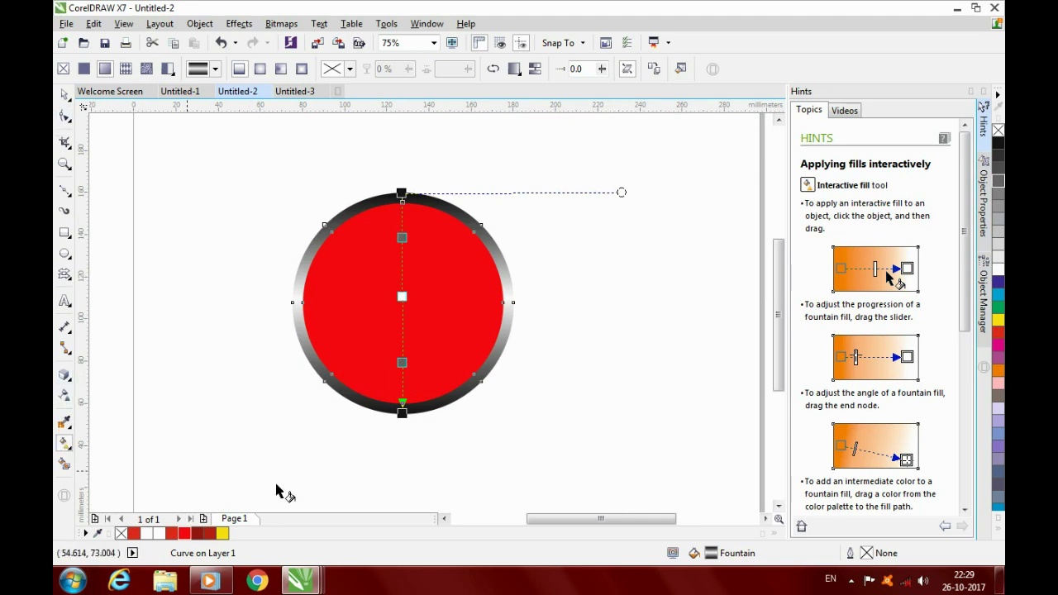
Give the inner red circle an elliptical fountain fill with bright red at the centre and dark red at the edge
left_click(471, 296)
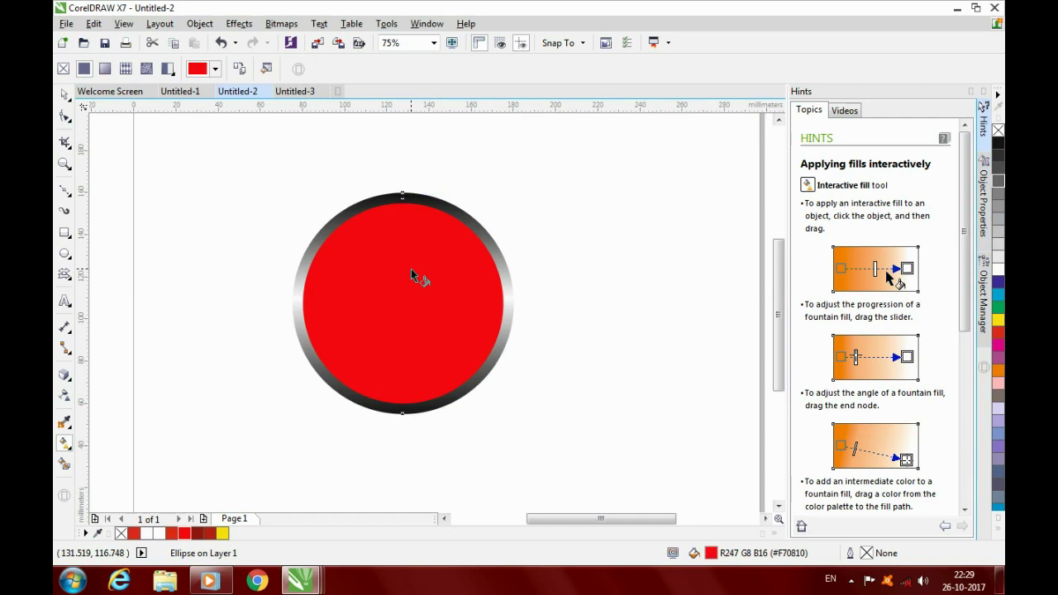
left_click_drag(402, 213, 402, 403)
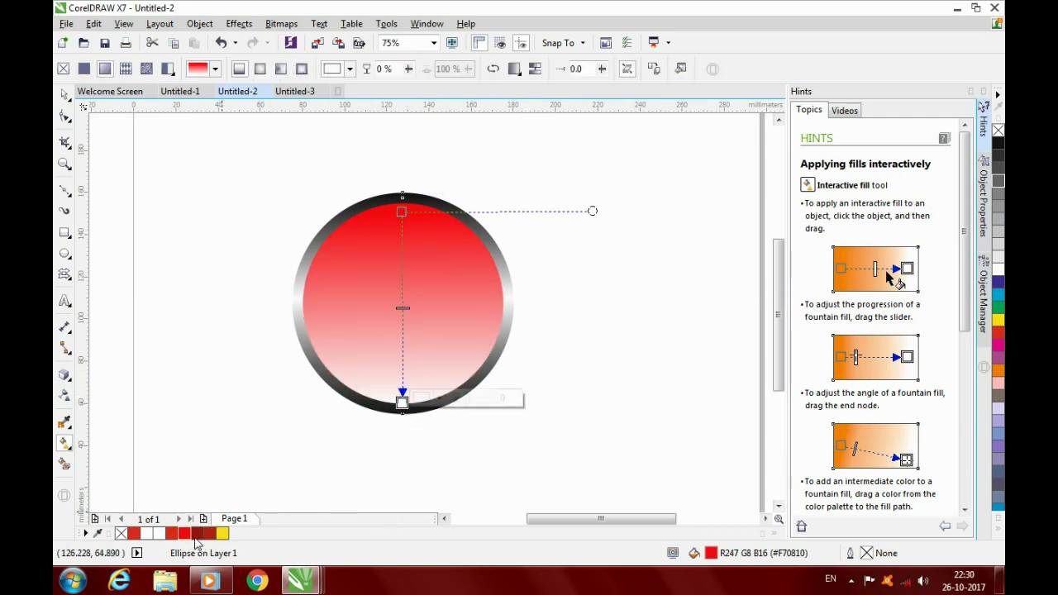
left_click_drag(197, 539, 402, 404)
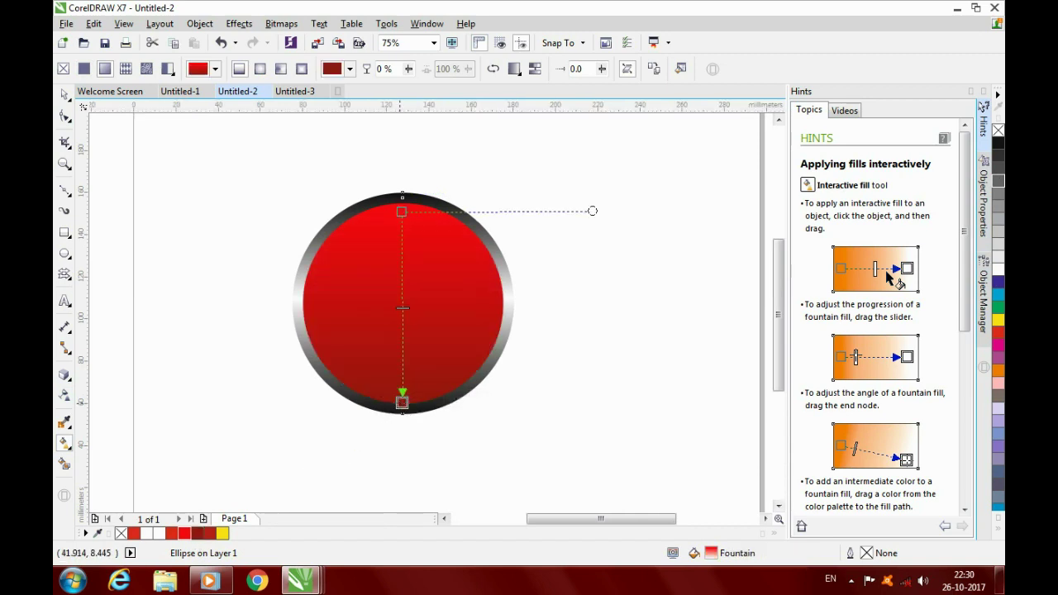
left_click(260, 70)
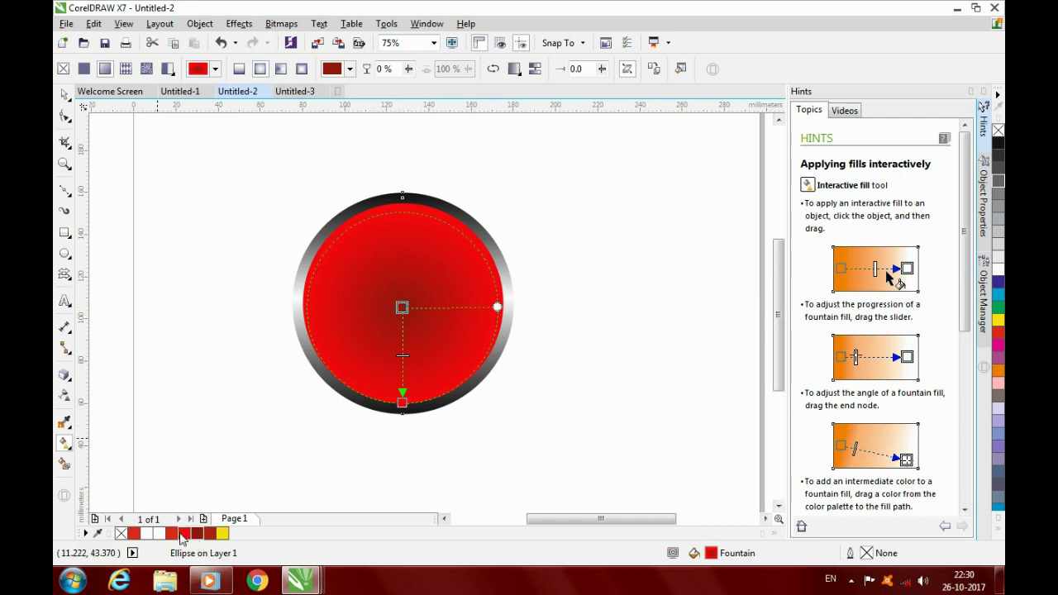
left_click_drag(182, 535, 402, 307)
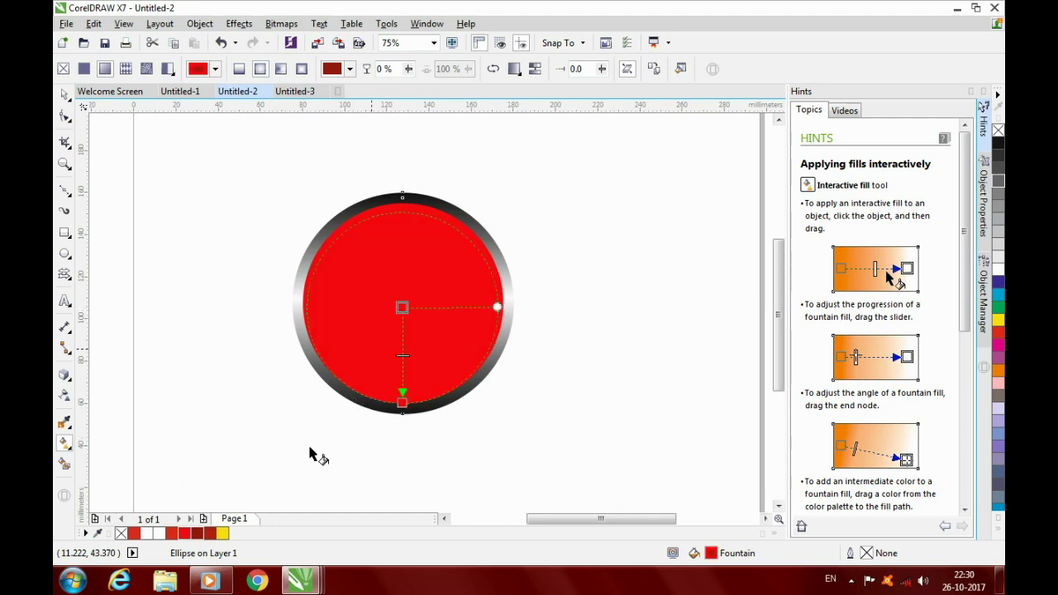
left_click_drag(198, 537, 404, 404)
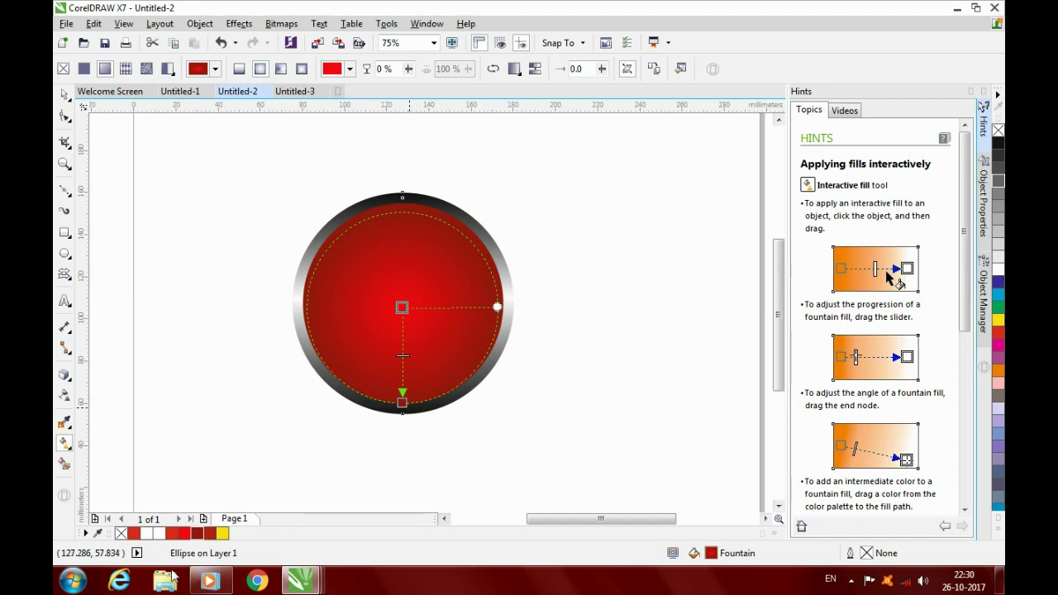
Add two bright red stops near the centre of the circle's elliptical fill and shift the fill's centre slightly upward
left_click_drag(193, 536, 401, 350)
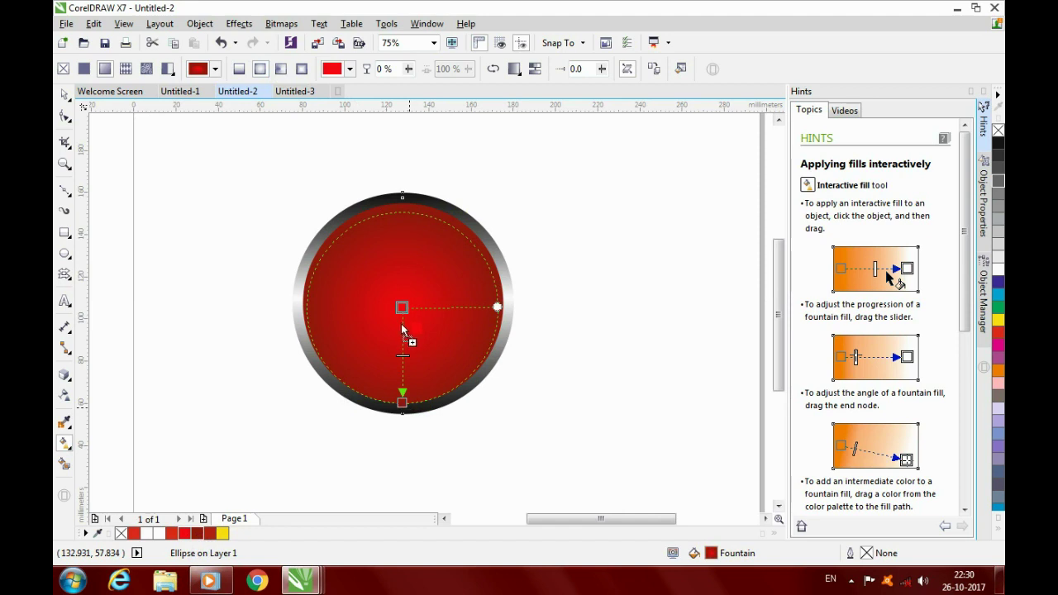
left_click_drag(402, 324, 402, 323)
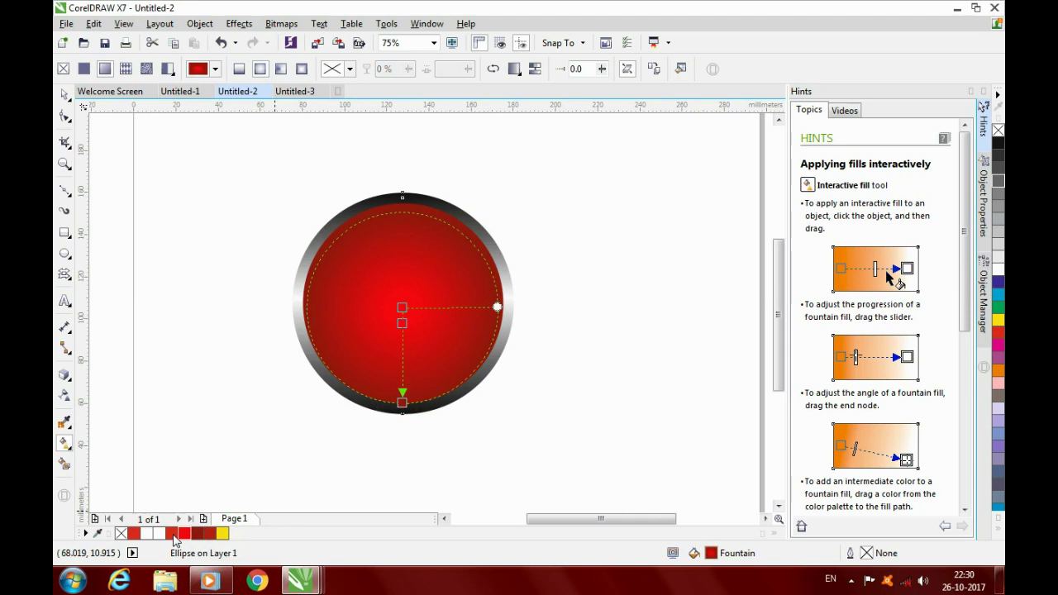
left_click_drag(187, 537, 402, 336)
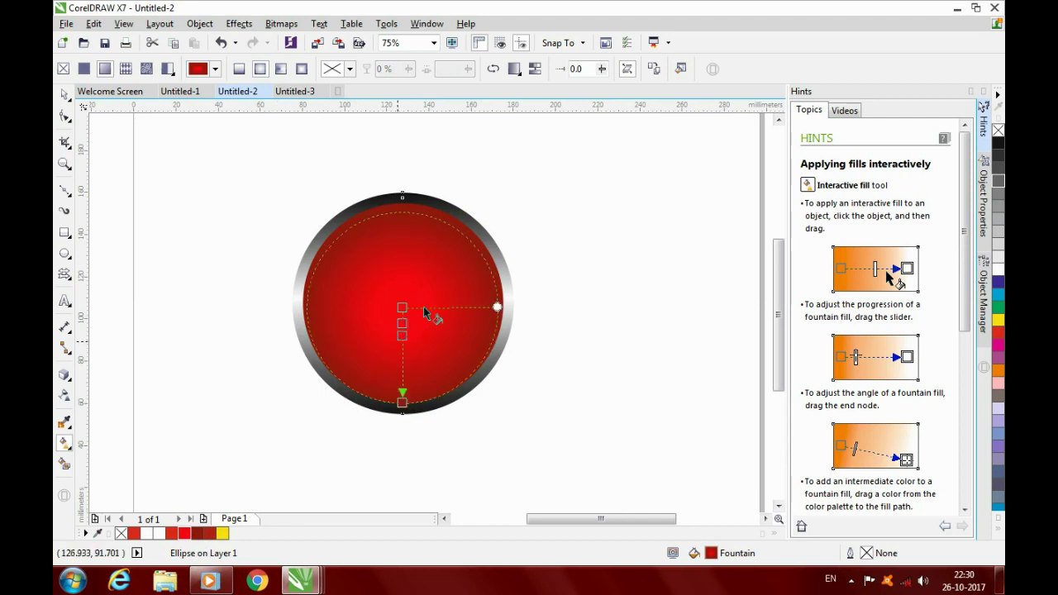
left_click_drag(402, 308, 406, 286)
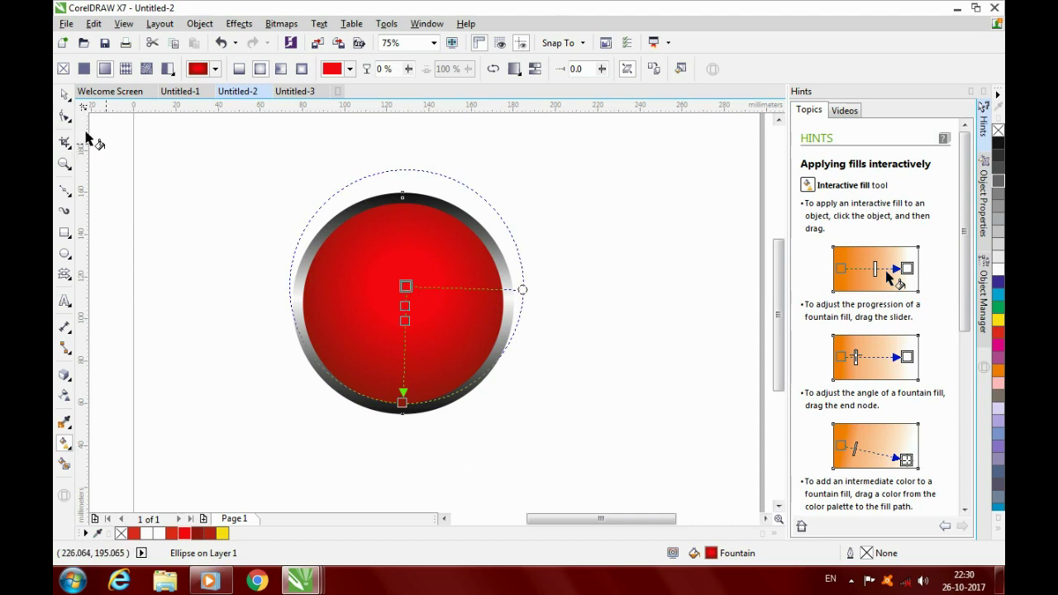
Draw a downward arrow shape about 40 mm wide and 82 mm high and centre it on the red circle
left_click(65, 96)
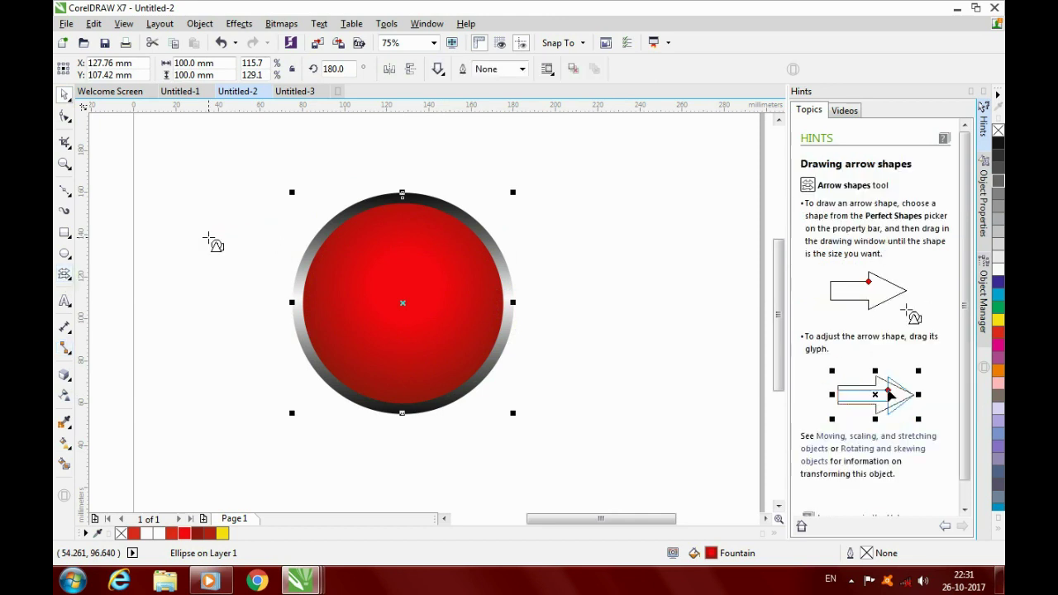
mouse_move(196, 240)
left_mouse_down()
mouse_move(201, 366)
mouse_move(240, 326)
mouse_move(235, 423)
mouse_move(274, 406)
mouse_move(278, 423)
mouse_move(277, 410)
left_mouse_up()
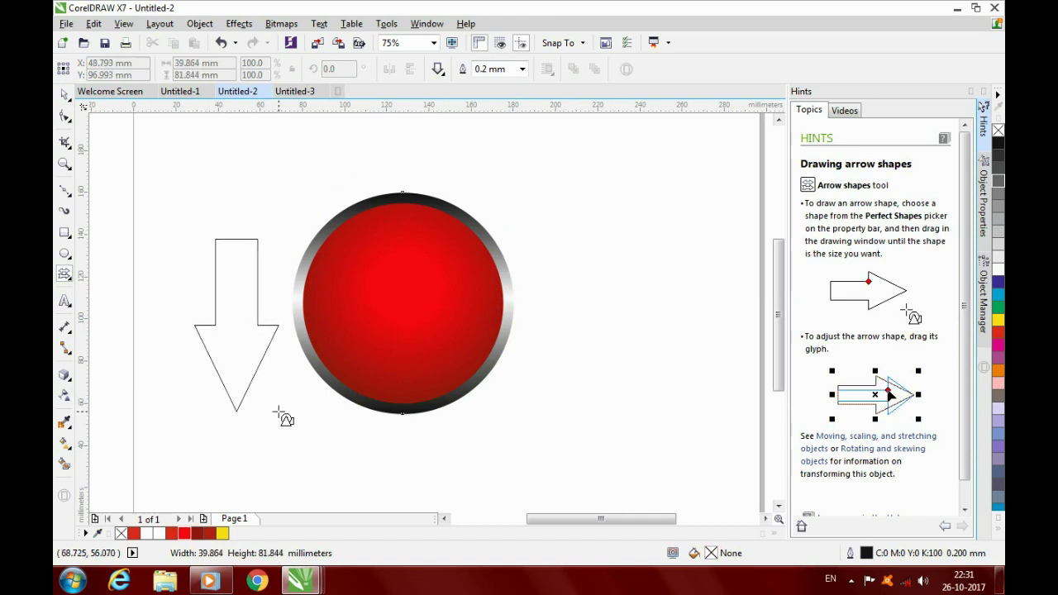
left_click(66, 98)
right_click(215, 317)
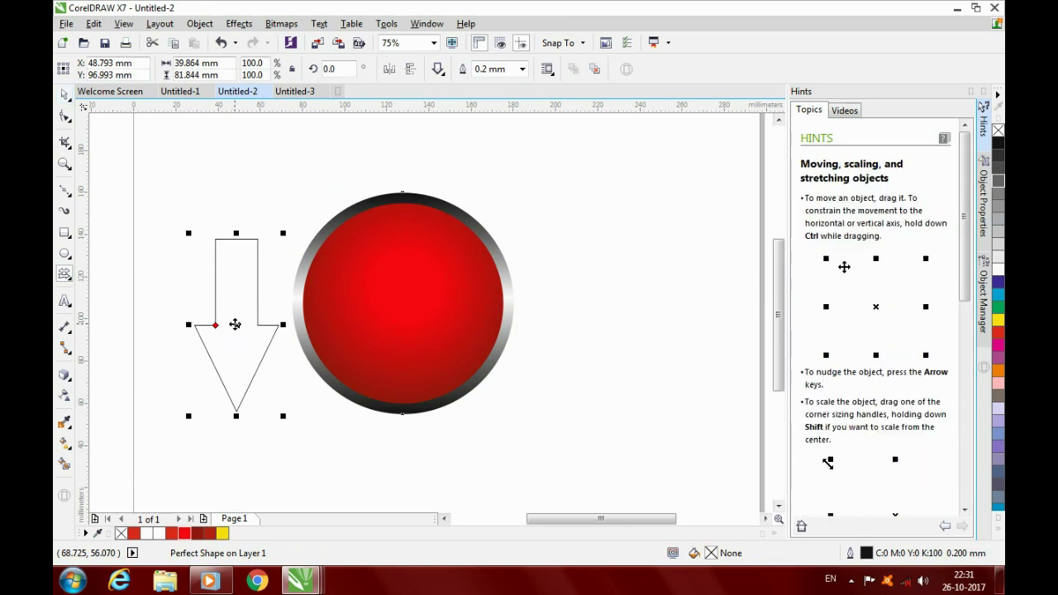
left_click_drag(245, 324, 403, 307)
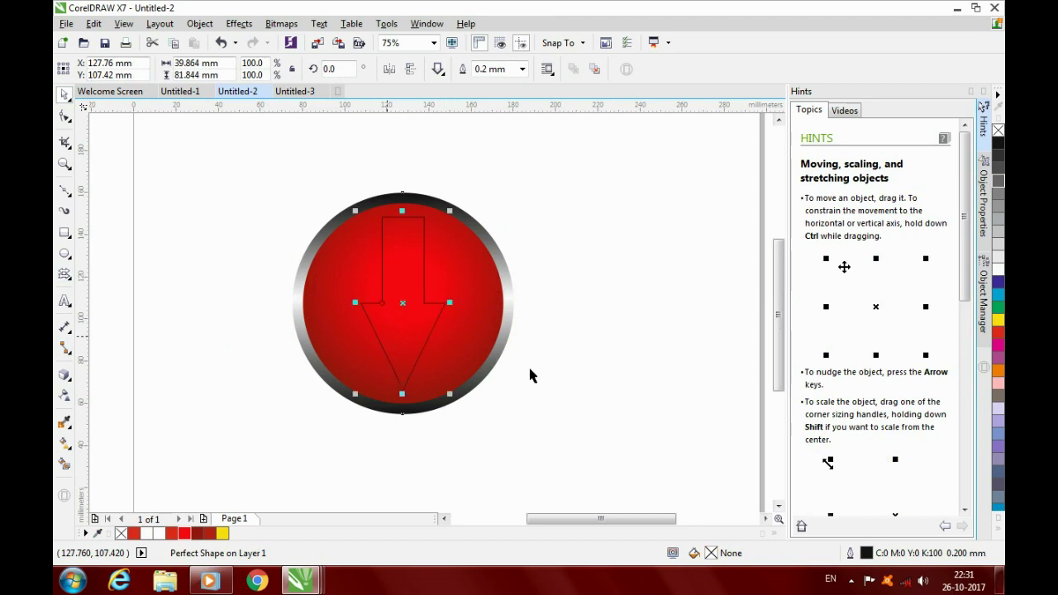
Set the arrow's outline width to 2.0 mm
left_click(523, 70)
left_click(522, 68)
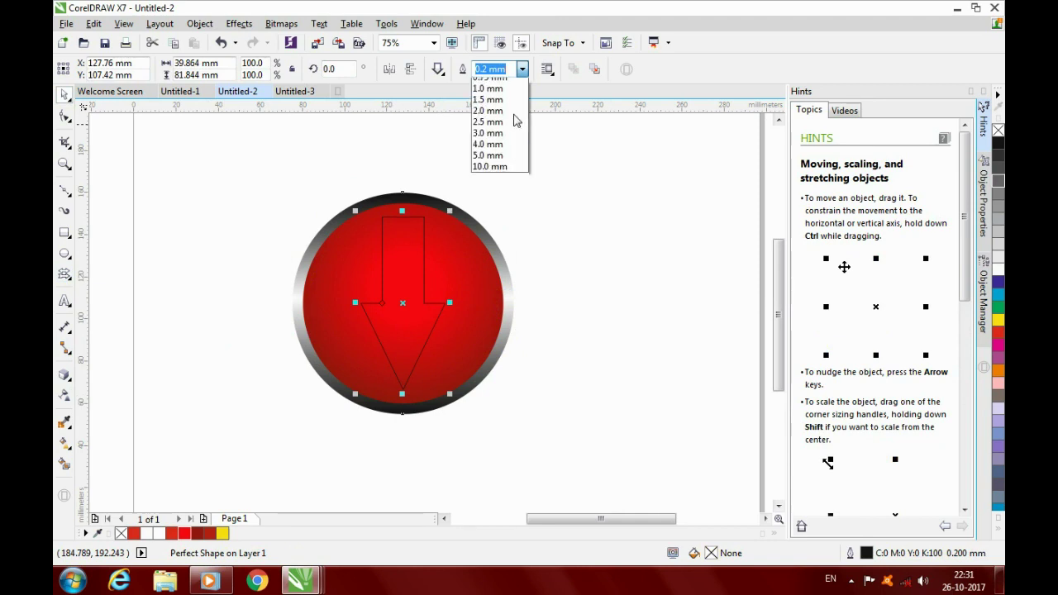
left_click(503, 117)
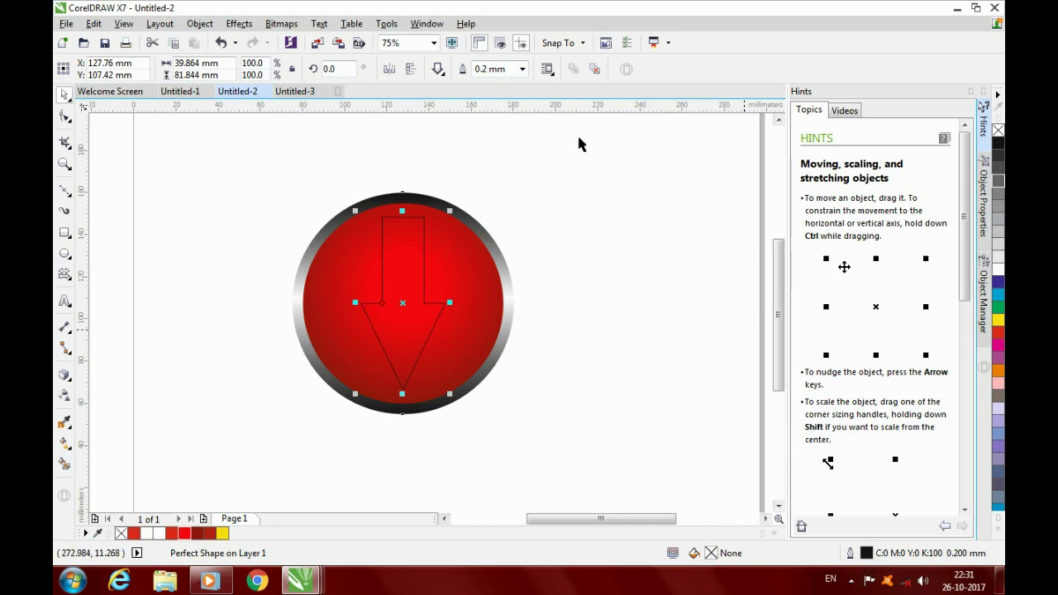
left_click(520, 70)
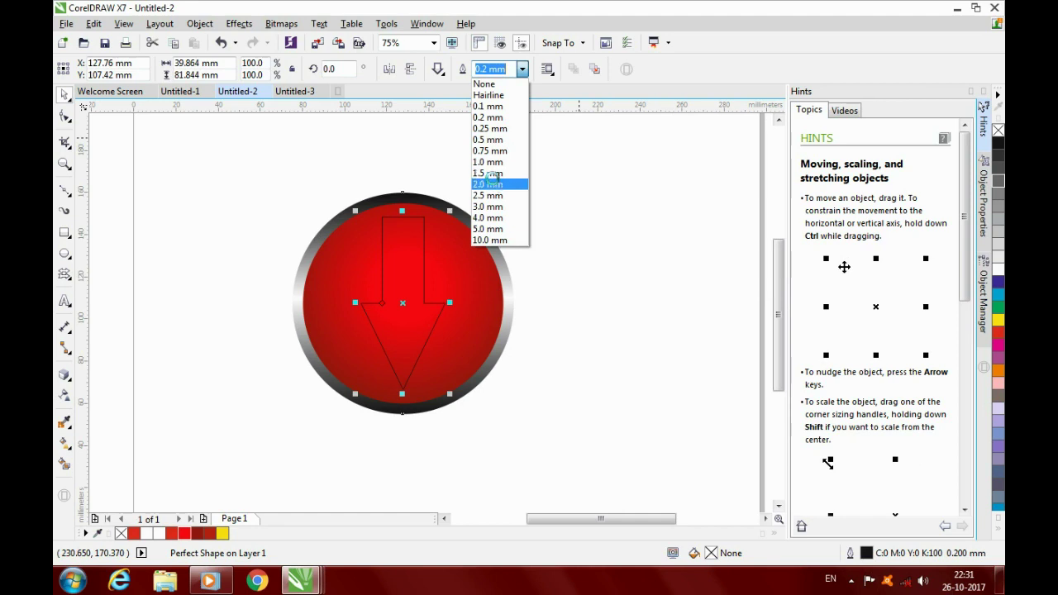
left_click(491, 181)
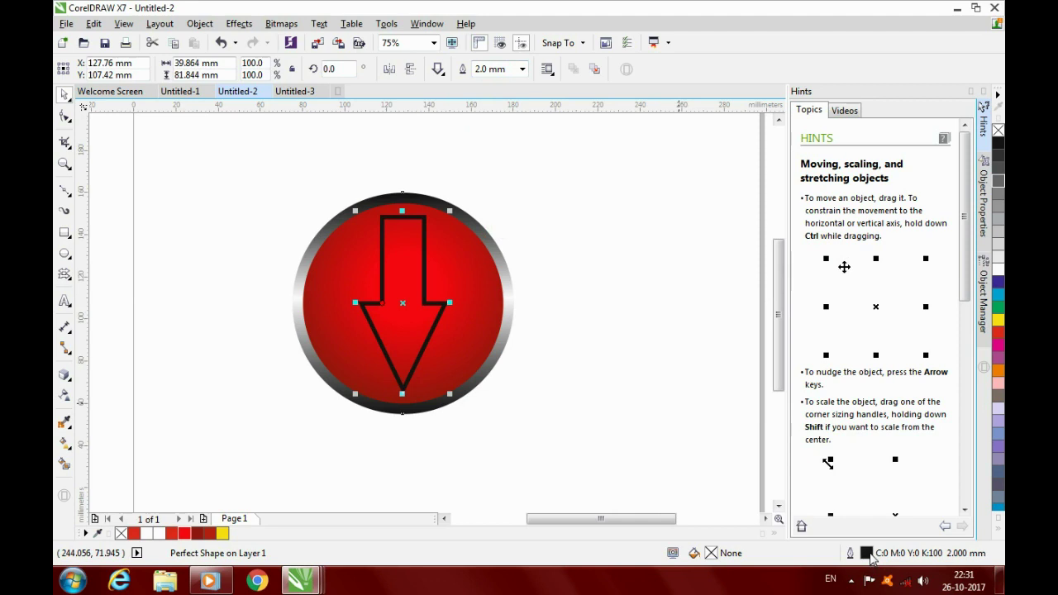
Change the arrow's outline colour to white, keeping the 2.0 mm width
double_click(868, 553)
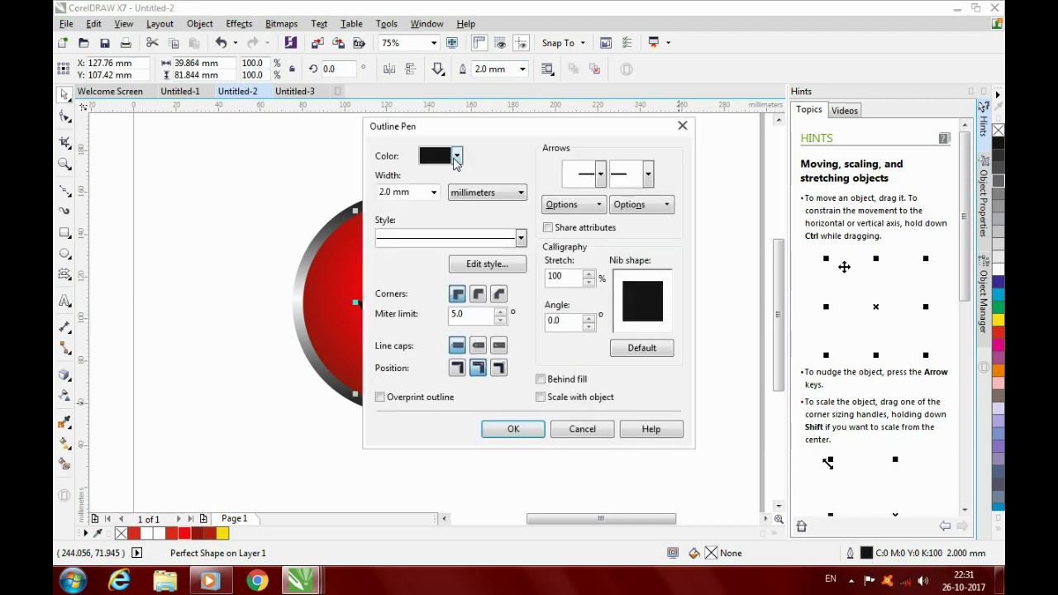
left_click(456, 157)
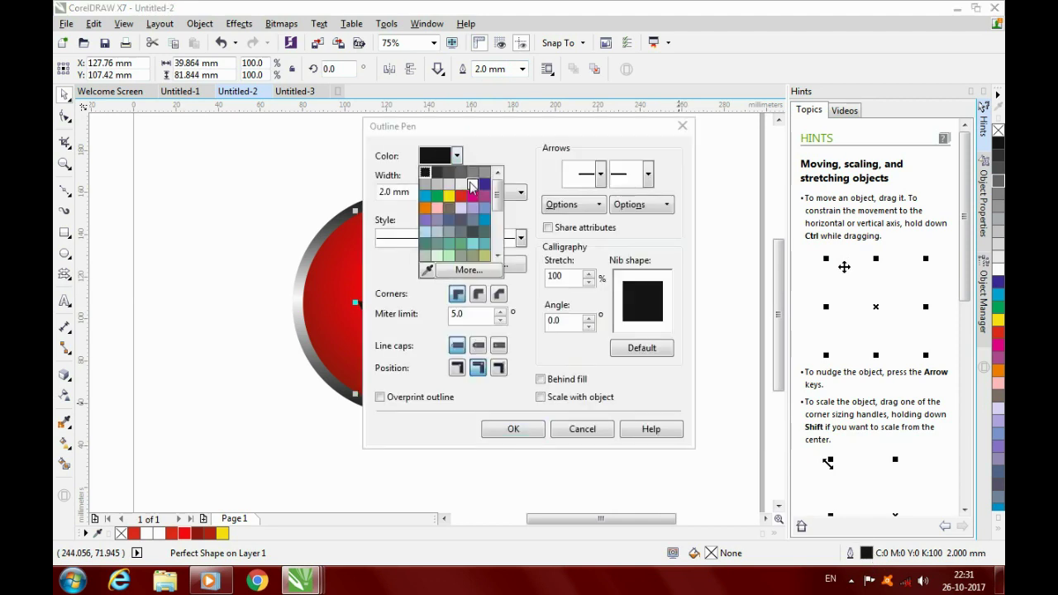
left_click(471, 184)
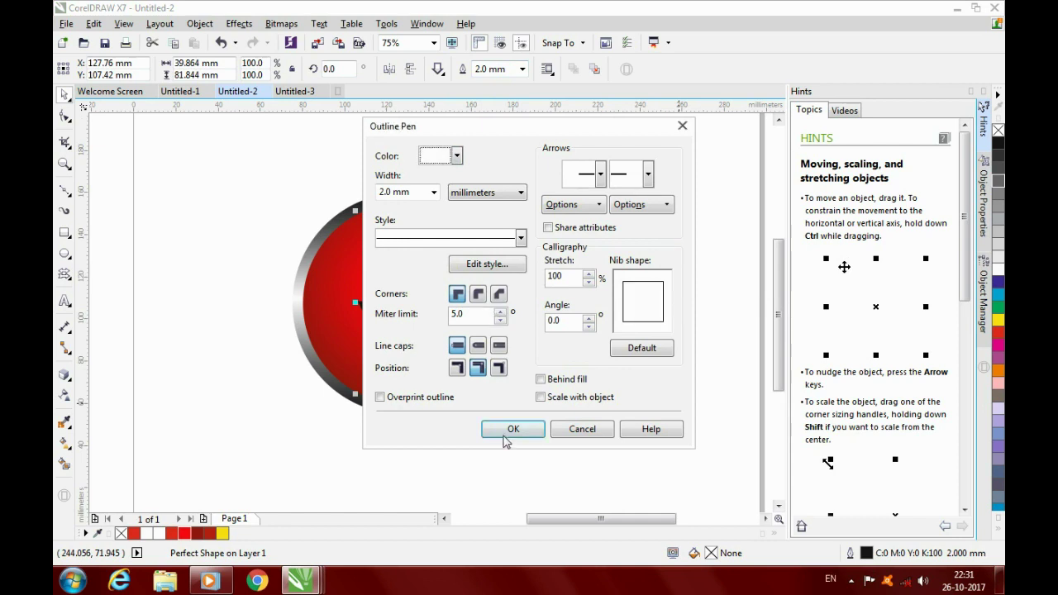
left_click(512, 429)
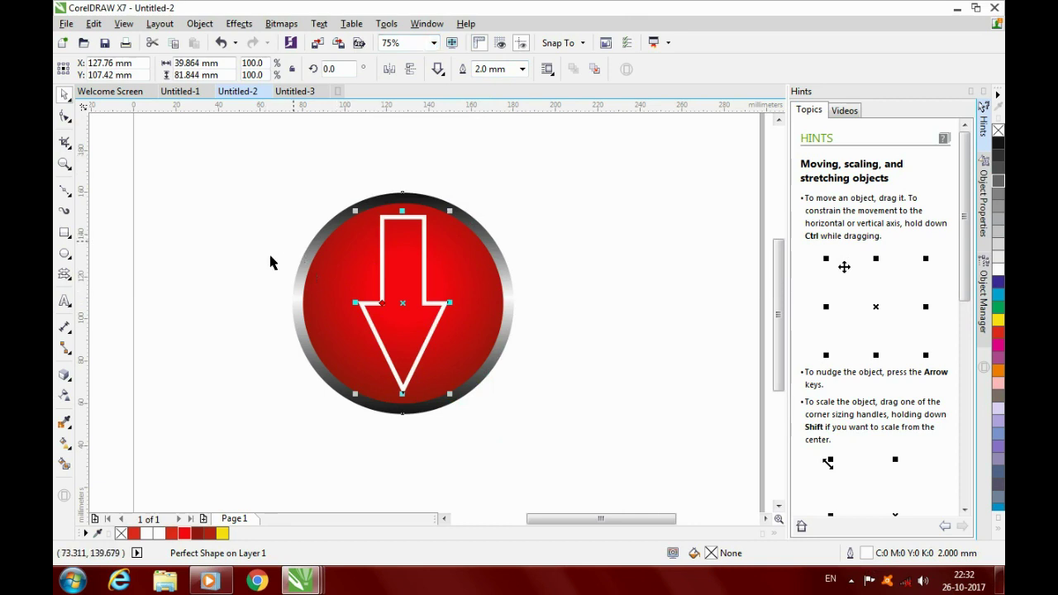
Draw a white fountain-filled ellipse about 93 mm wide and 40 mm high over the button's upper part, with its lower stop 53% transparent
left_click(65, 253)
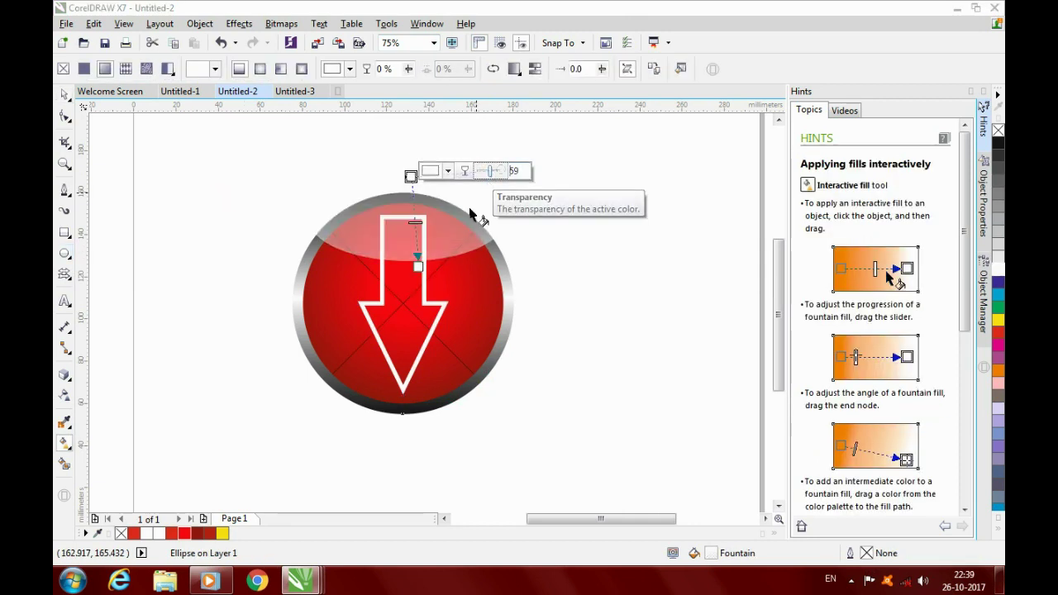
left_click(419, 266)
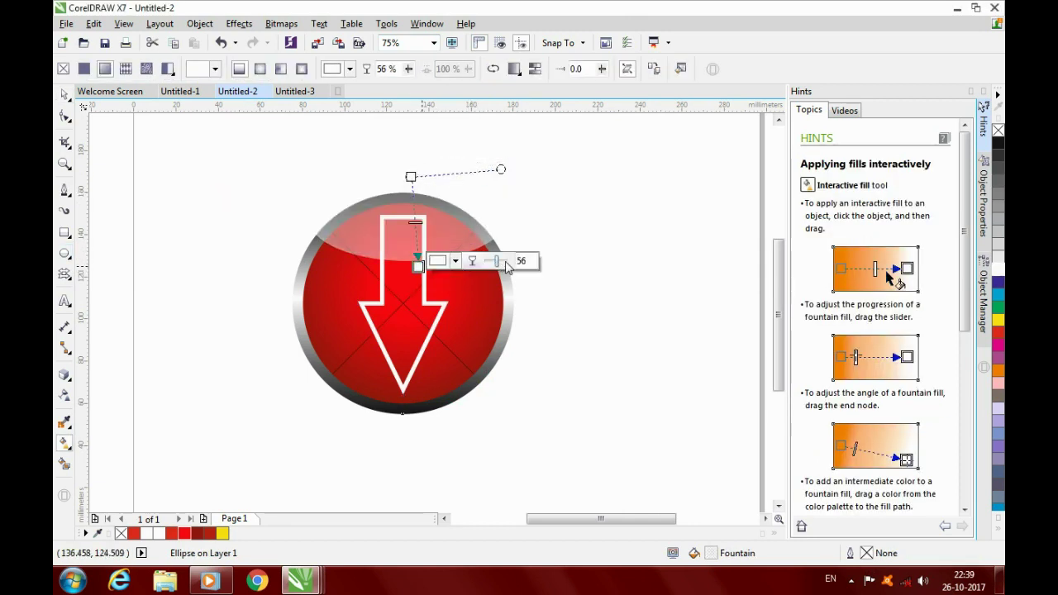
left_click(507, 263)
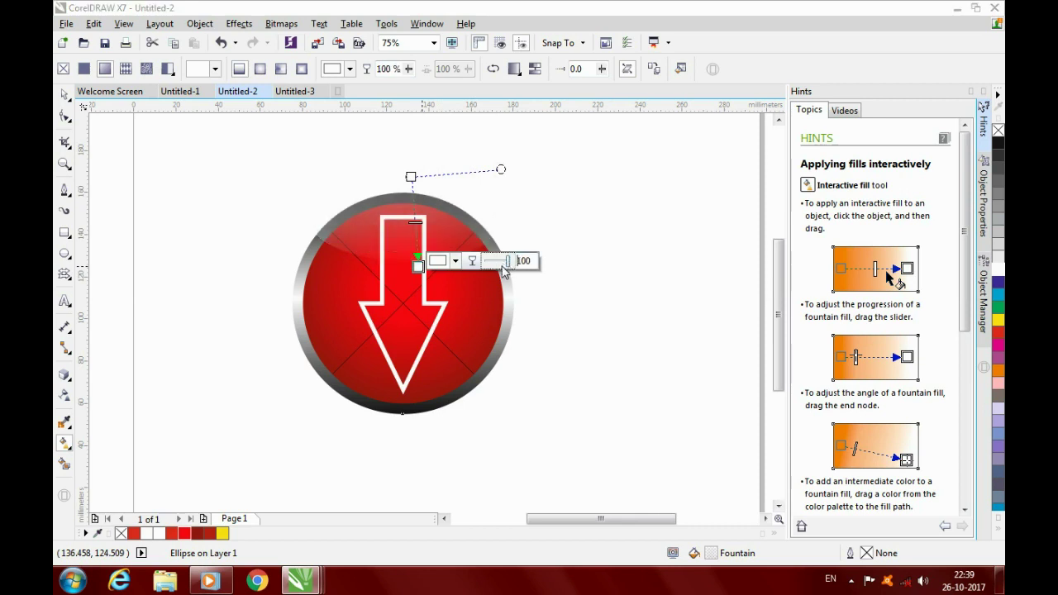
left_click_drag(509, 270, 494, 264)
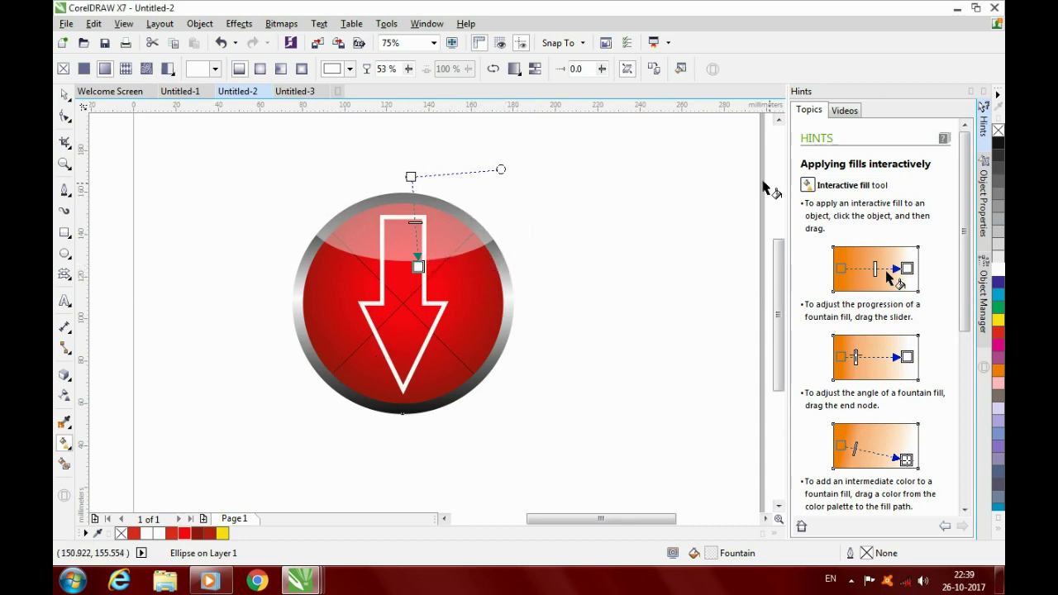
Colour the upper stop of the ellipse's fountain fill dark grey and set its transparency to 100%
left_click_drag(999, 165, 411, 178)
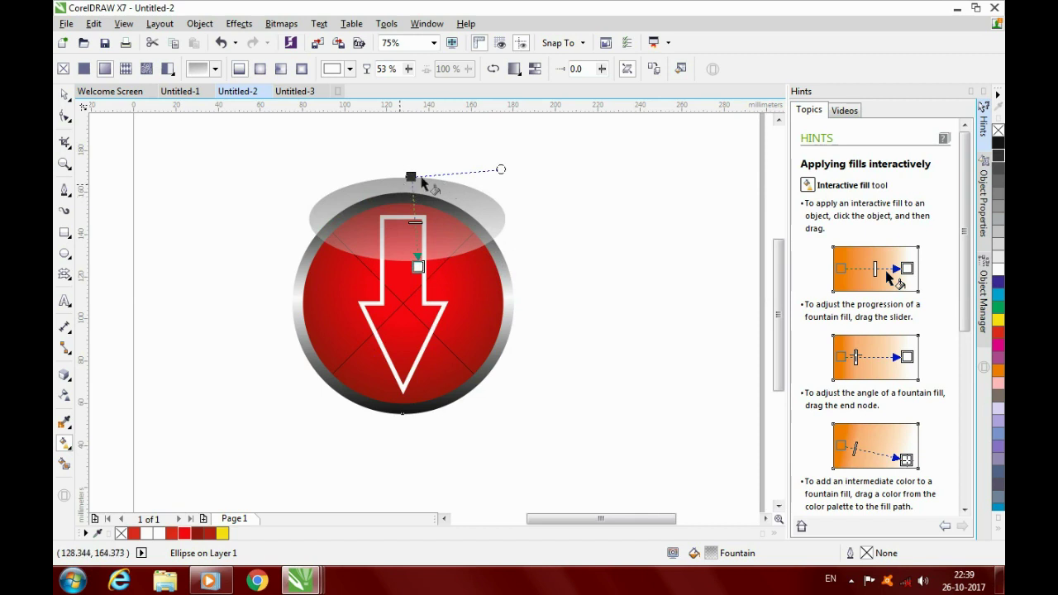
left_click(411, 176)
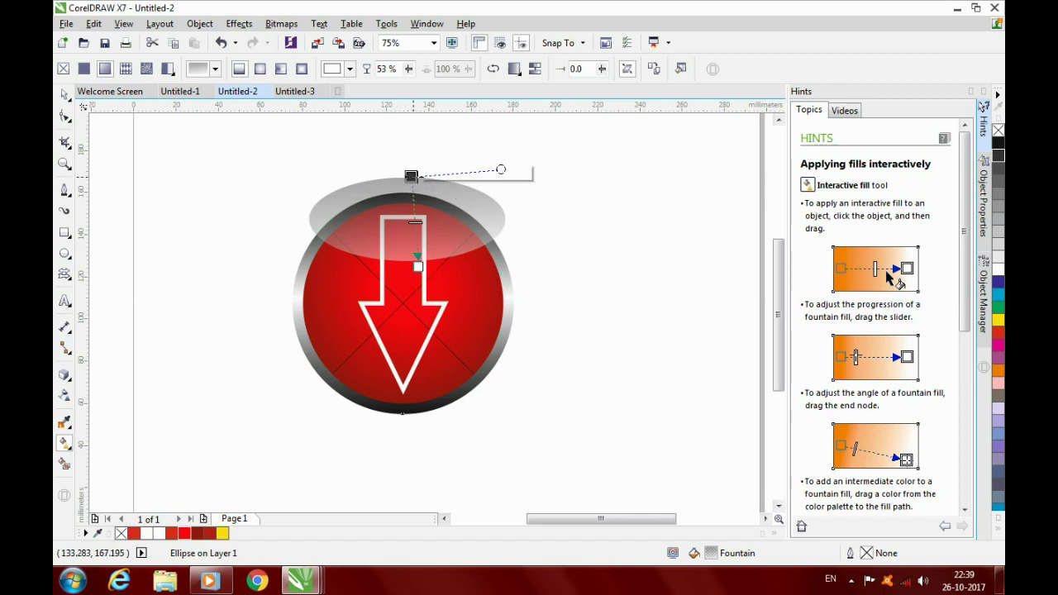
left_click(502, 172)
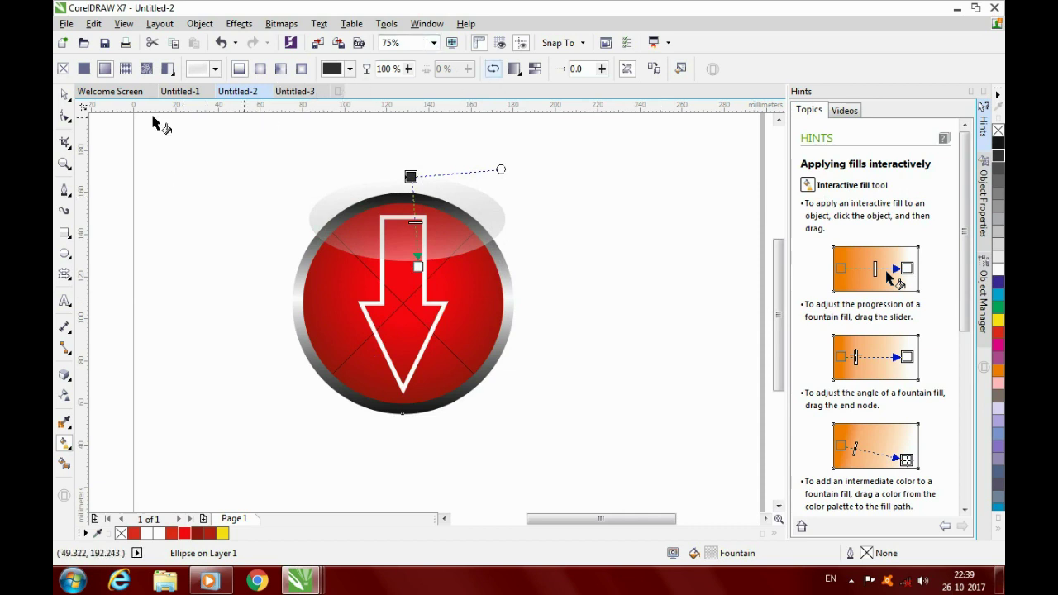
Try to rotate the highlight ellipse by 180 degrees
left_click(65, 97)
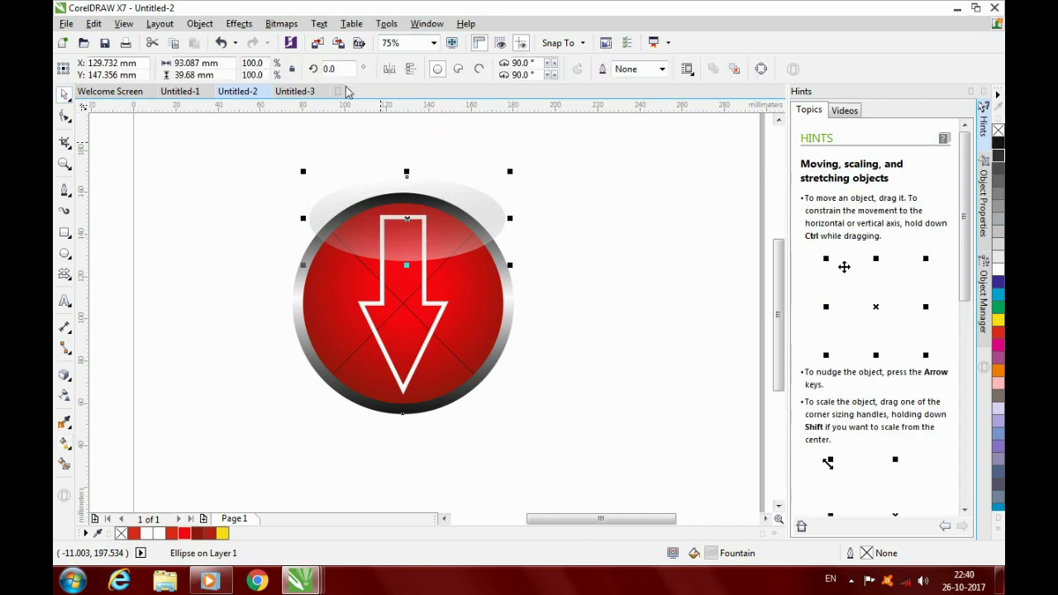
left_click_drag(318, 74, 318, 74)
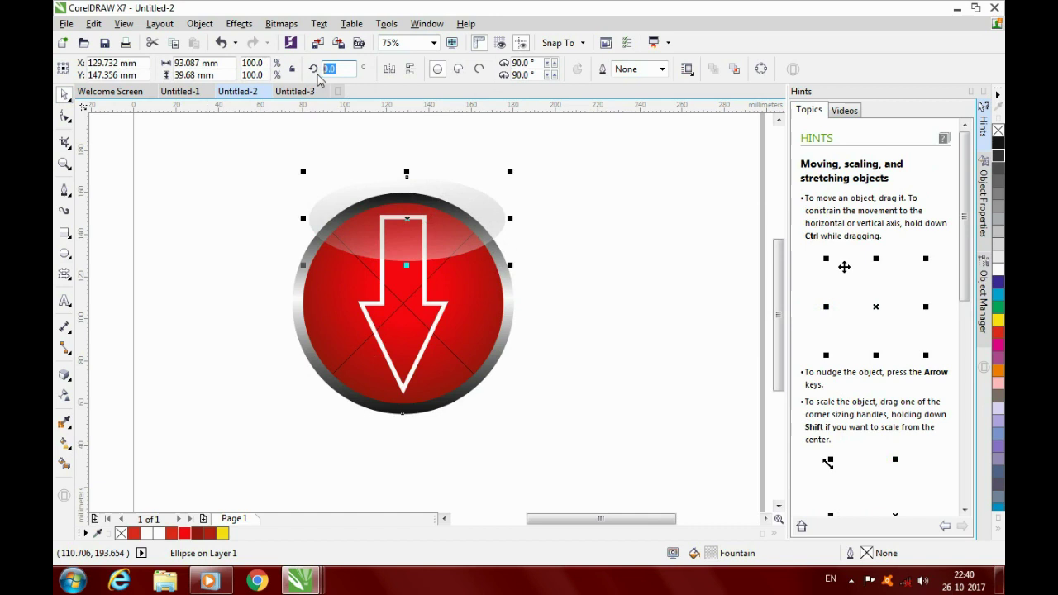
type("180")
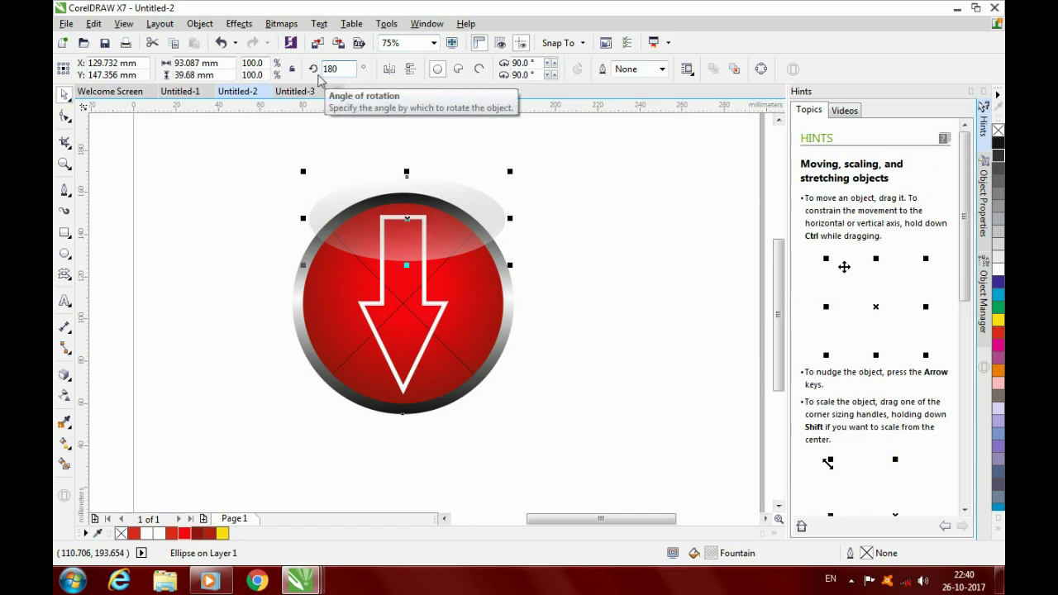
key("Return")
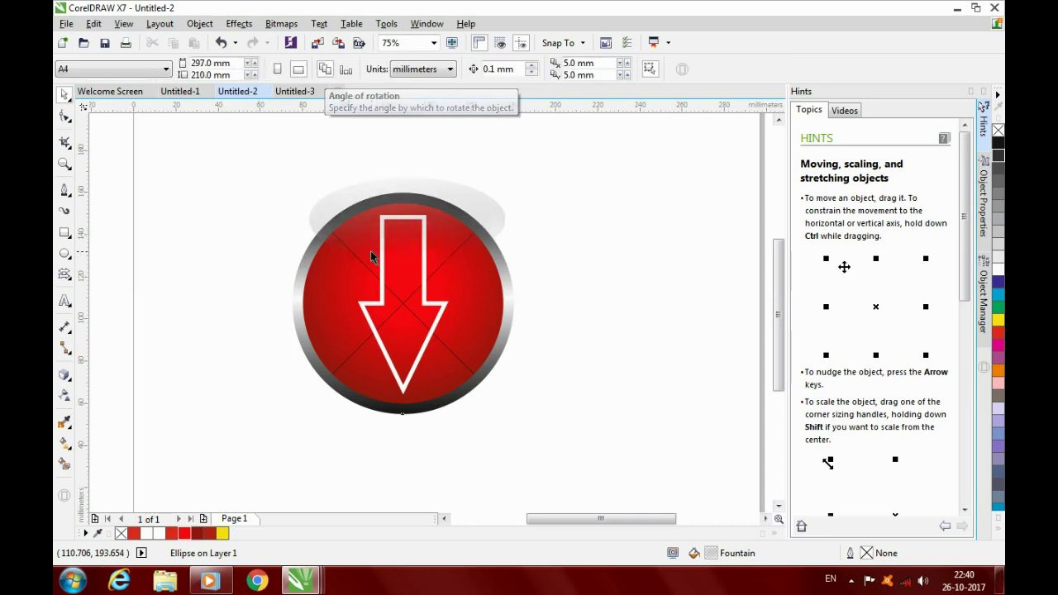
Set the ellipse's lower fill stop to 63% transparency and PowerClip the ellipse inside the inner red circle
key("g")
left_click_drag(496, 264, 499, 266)
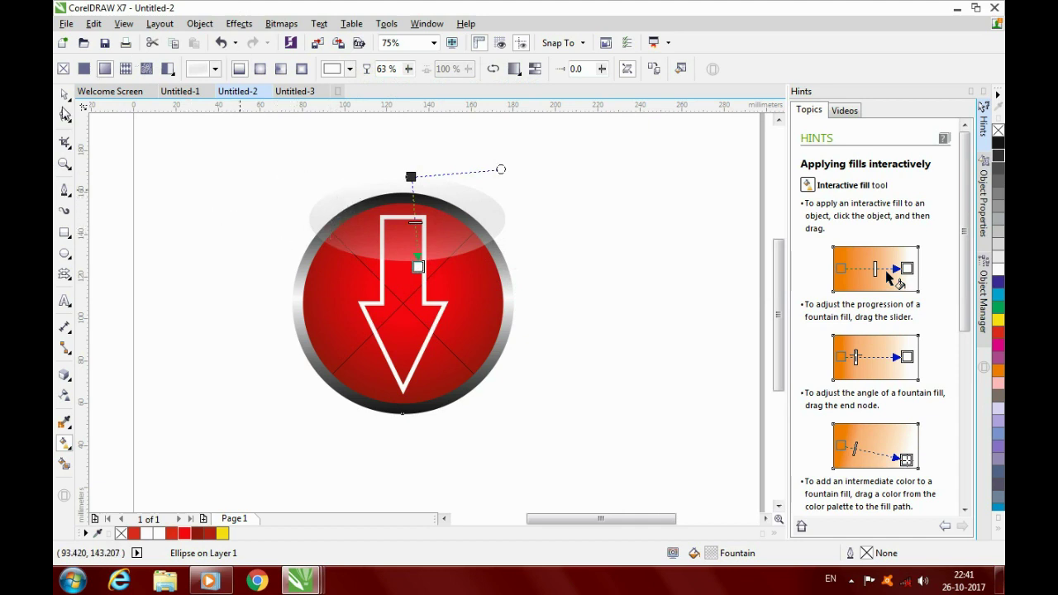
left_click(199, 23)
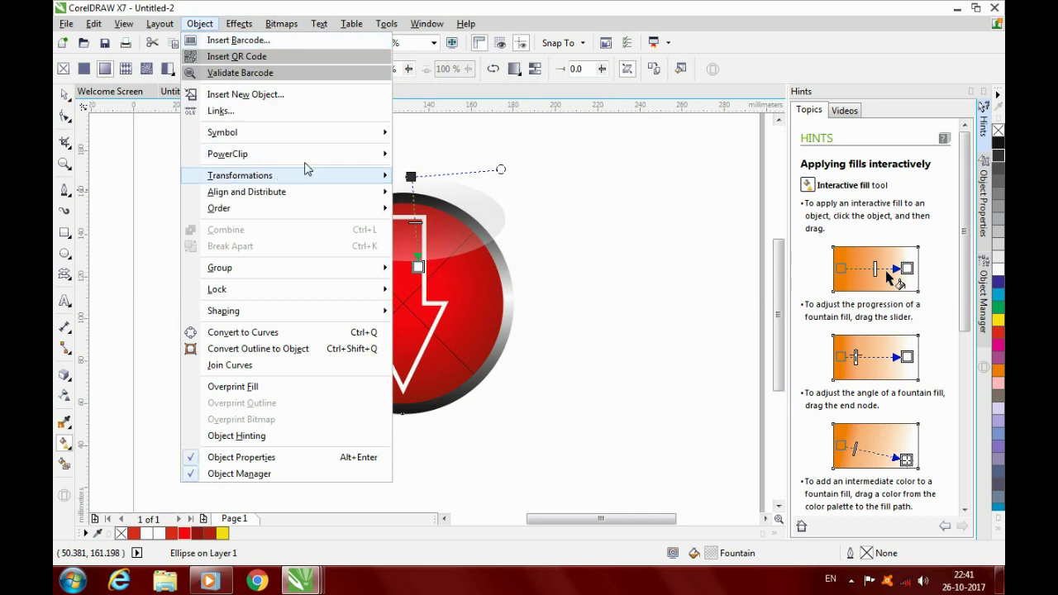
mouse_move(380, 154)
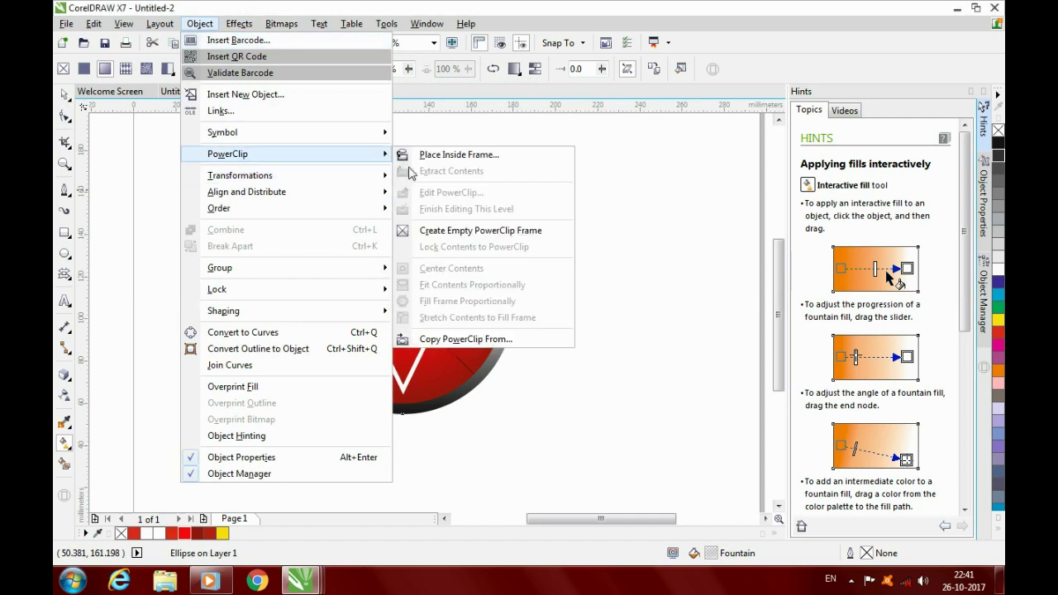
left_click(438, 156)
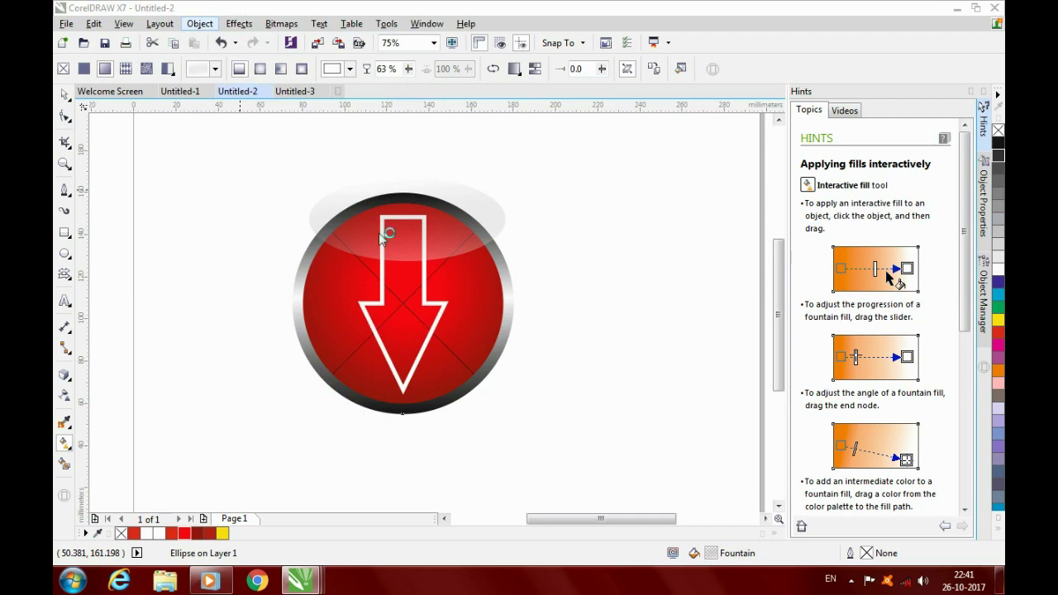
left_click(325, 270)
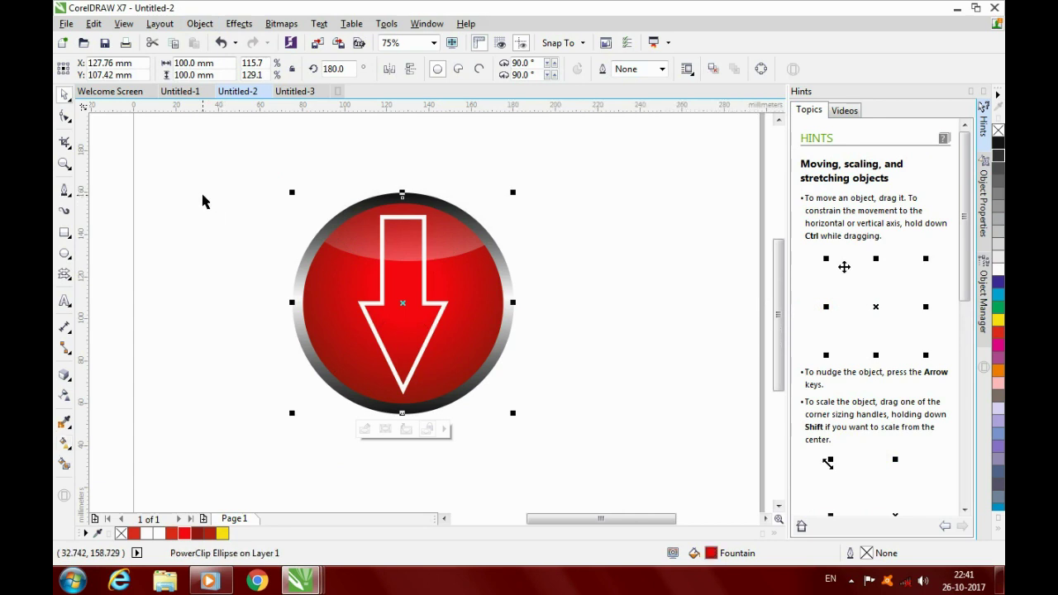
left_click(64, 142)
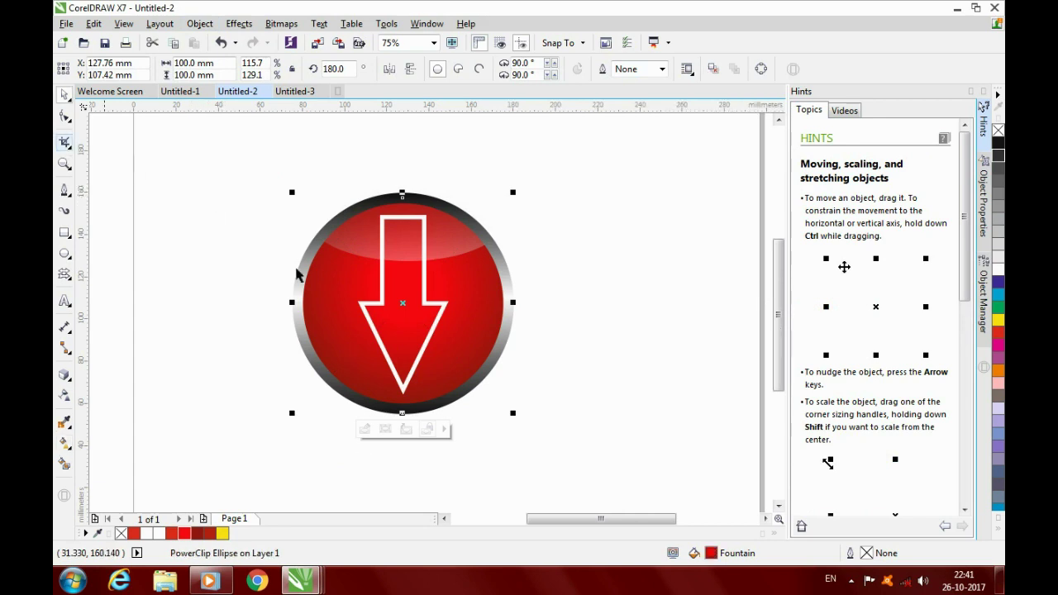
left_click(252, 301)
Add a page-sized 297 × 210 mm rectangle behind the button and fill it with yellow
scroll(543, 327, "down", 2)
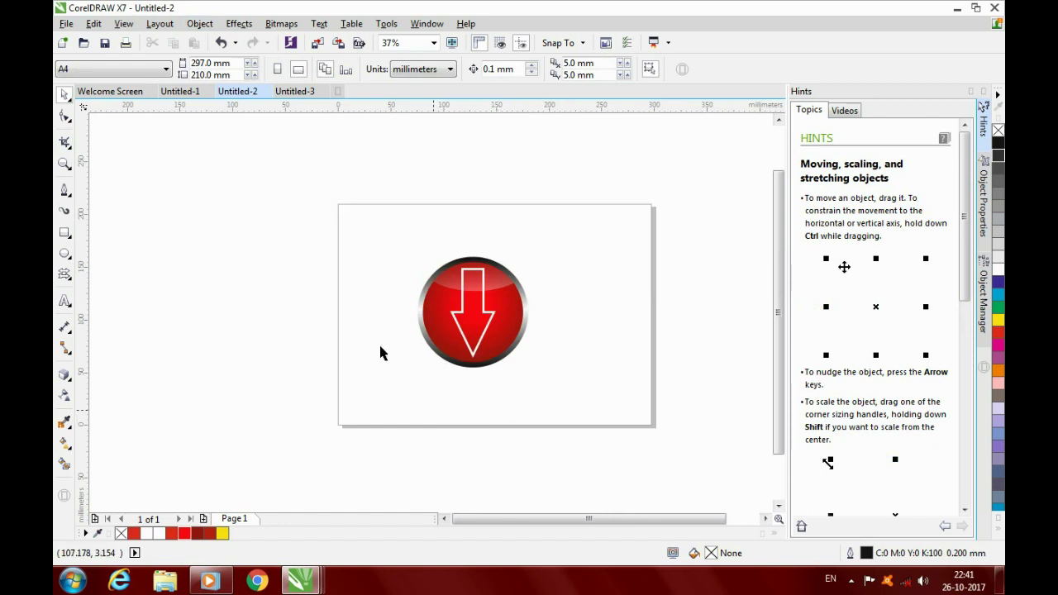
double_click(64, 234)
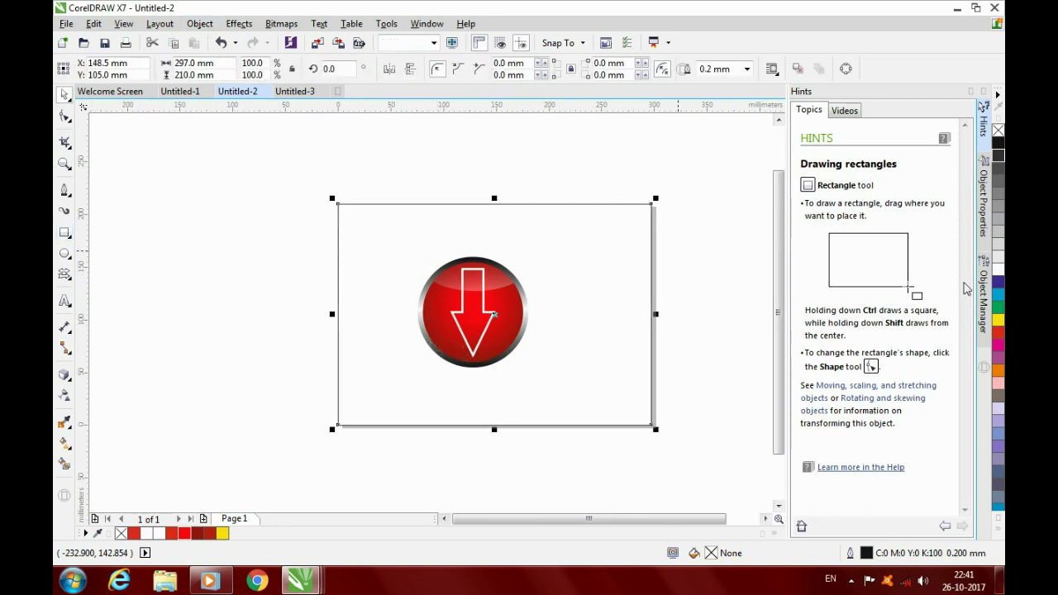
key("F6")
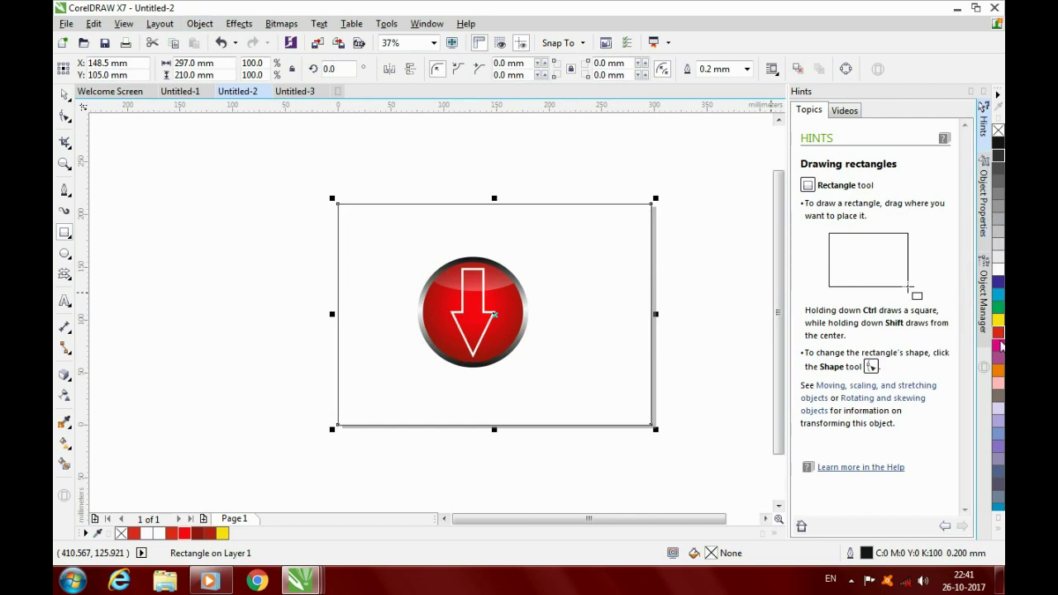
left_click(997, 322)
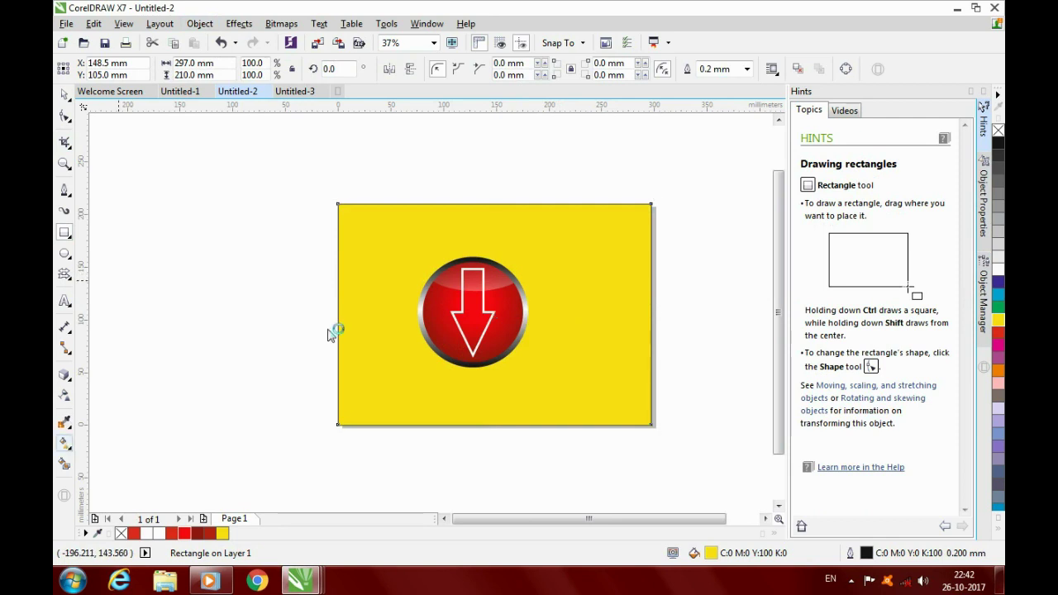
Give the background rectangle a horizontal linear fountain fill from yellow to white, with the midpoint shifted towards the white end
key("g")
left_click_drag(337, 335, 650, 330)
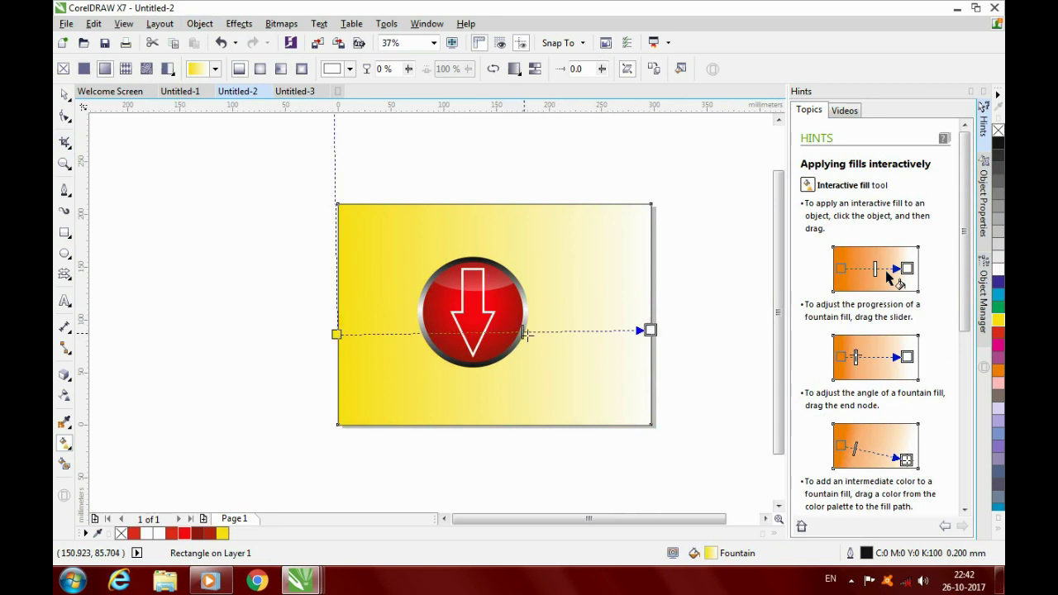
left_click_drag(522, 332, 552, 328)
left_click_drag(561, 331, 576, 330)
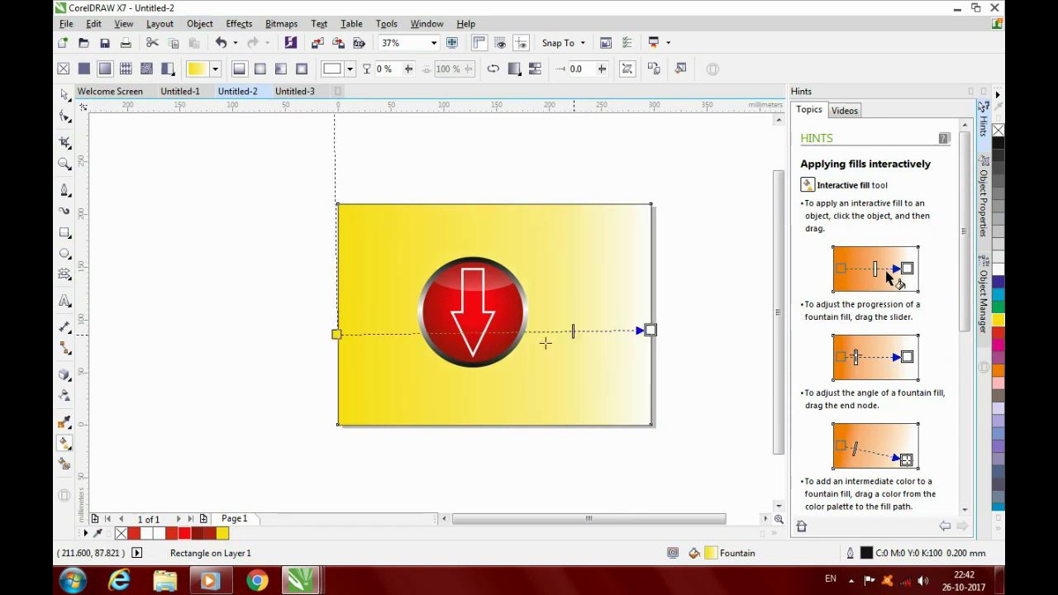
left_click(64, 94)
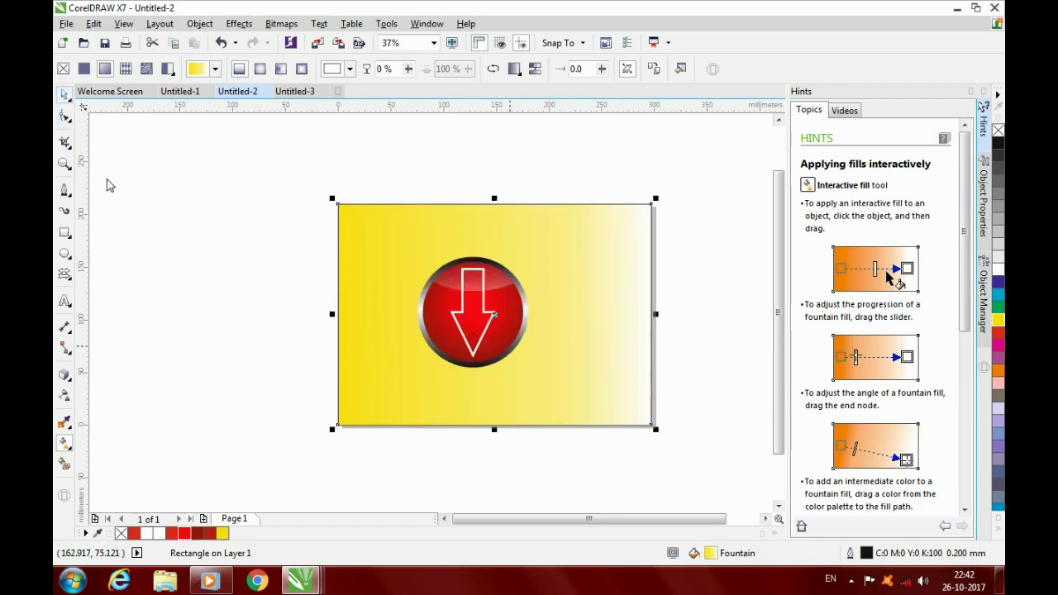
left_click(207, 251)
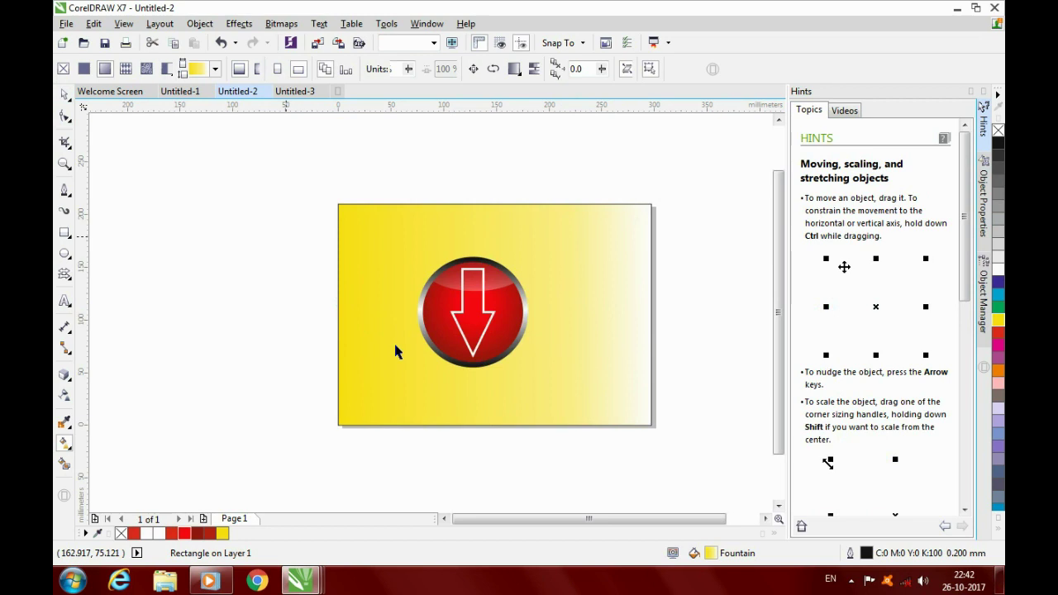
Select all the button's objects together and move them to the page centre at X 148.5 mm, Y 105.0 mm
mouse_move(560, 415)
left_mouse_down()
mouse_move(573, 436)
mouse_move(567, 430)
left_mouse_up()
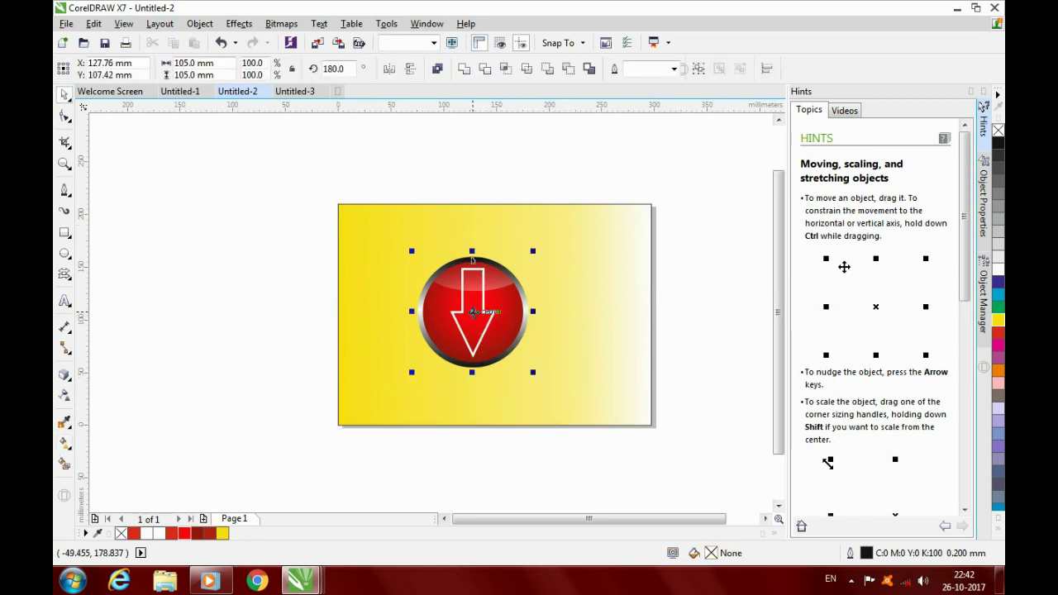
left_click_drag(471, 311, 494, 317)
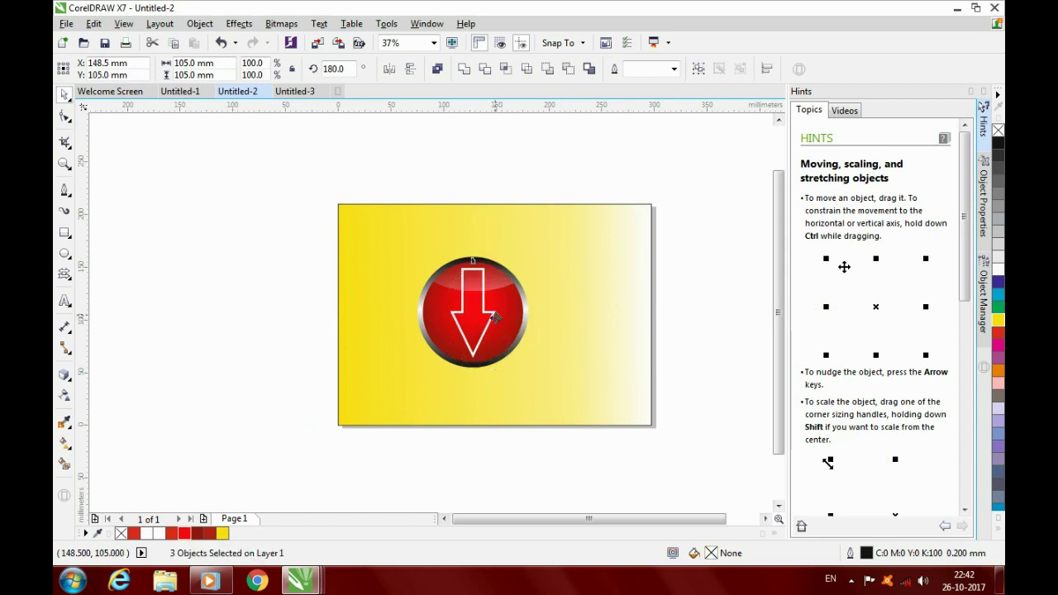
left_click(646, 466)
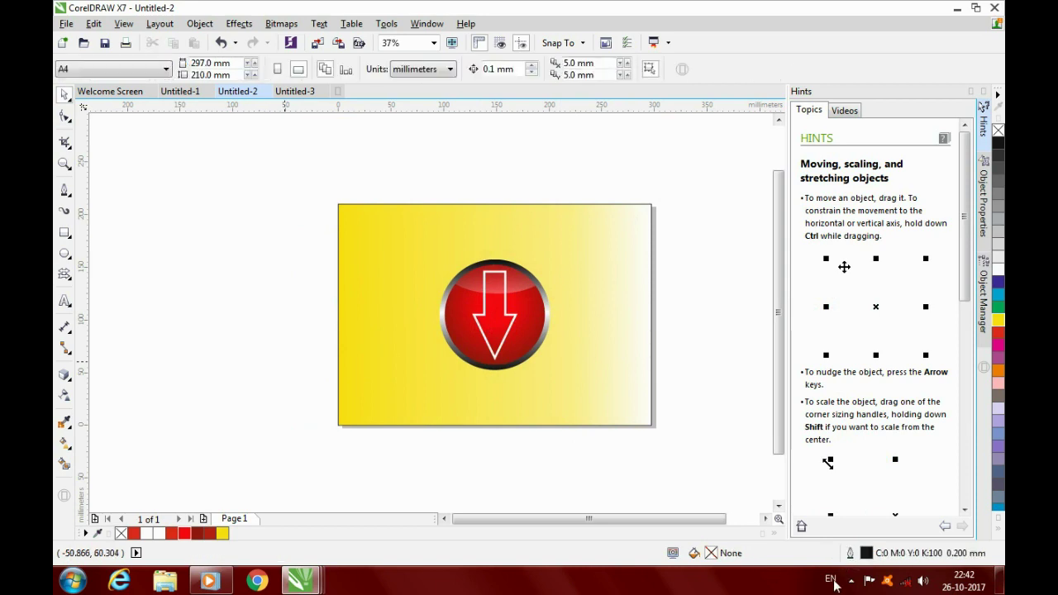